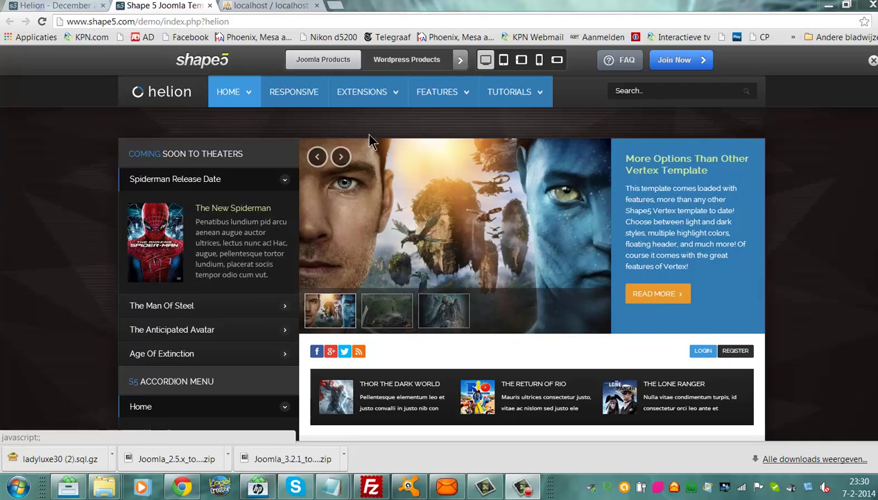
Browse the Helion demo page's After Earth slideshow and movie review carousel.
mouse_move(362, 92)
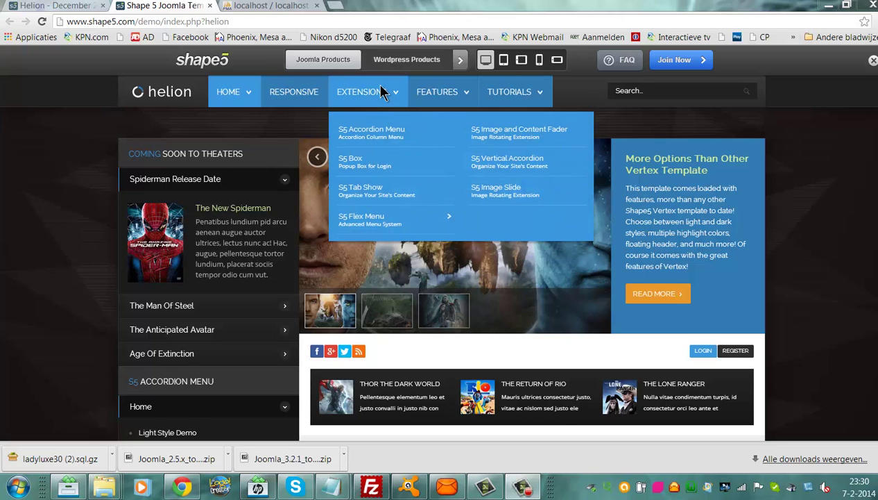
mouse_move(435, 96)
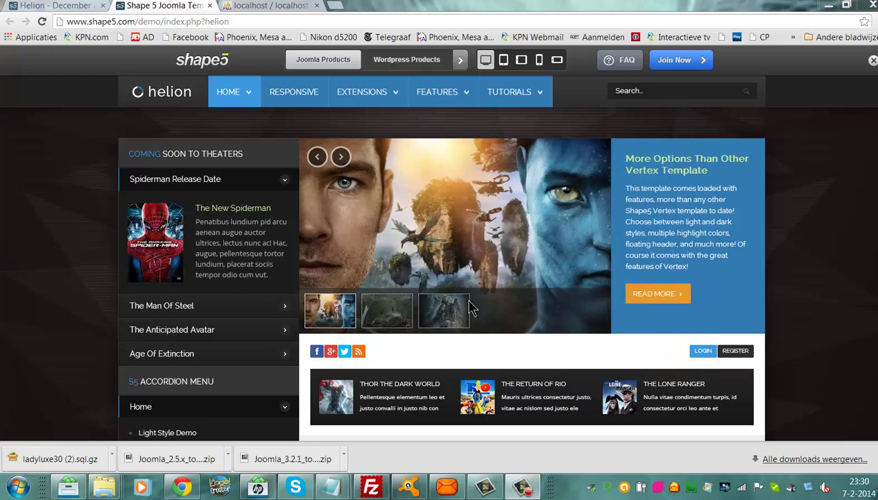
left_click(395, 316)
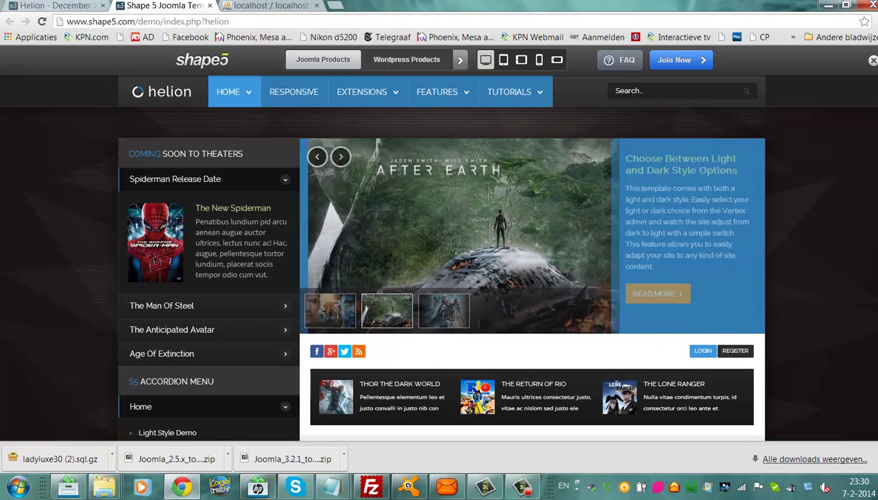
scroll(440, 270, "down", 2)
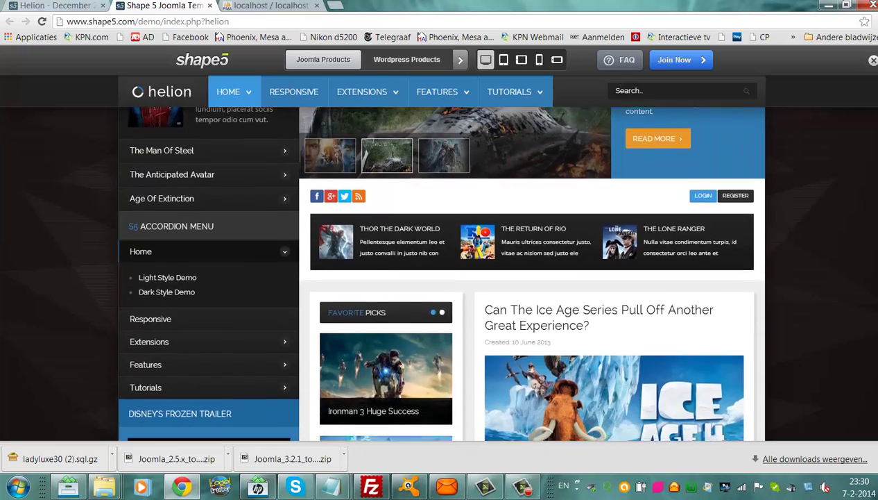
scroll(440, 270, "down", 6)
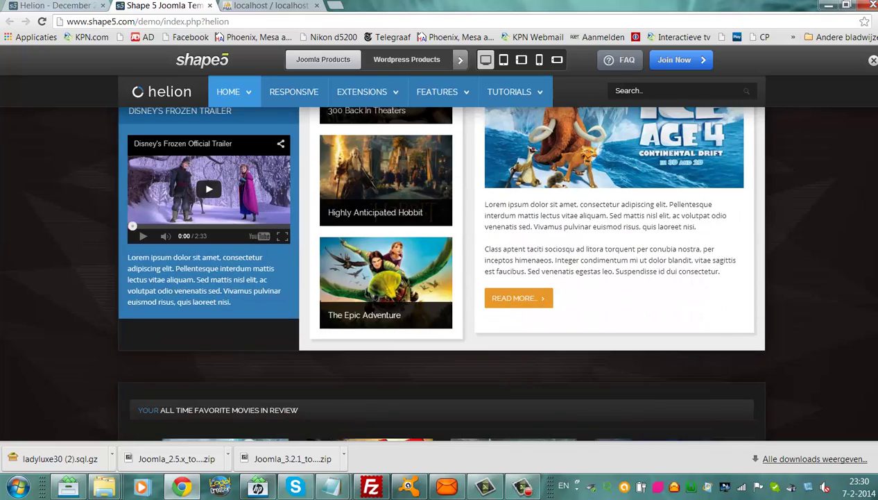
scroll(619, 358, "down", 2)
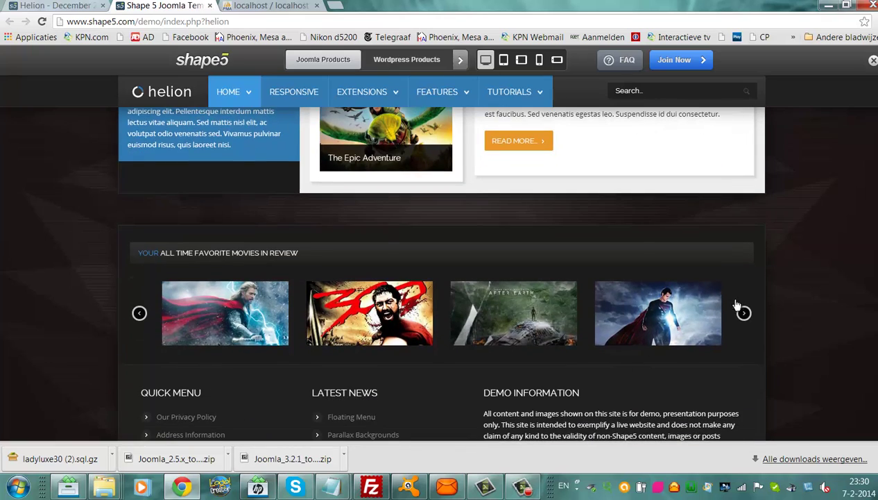
left_click(740, 312)
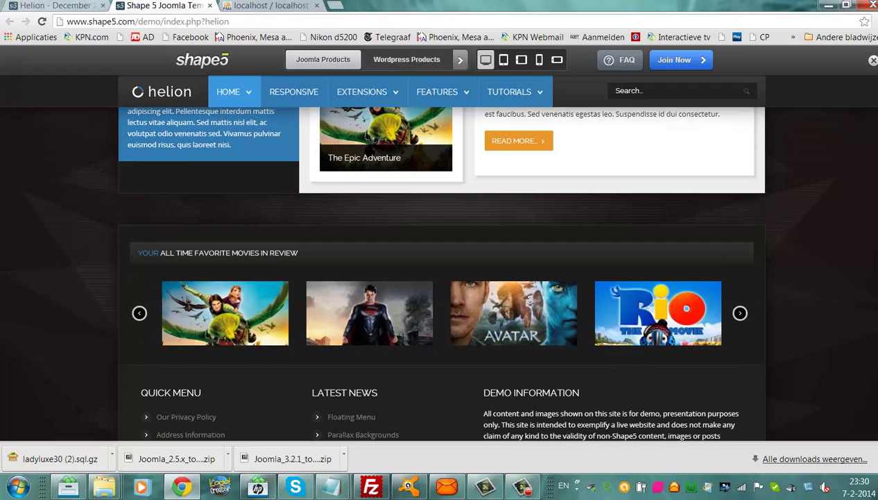
scroll(442, 271, "up", 10)
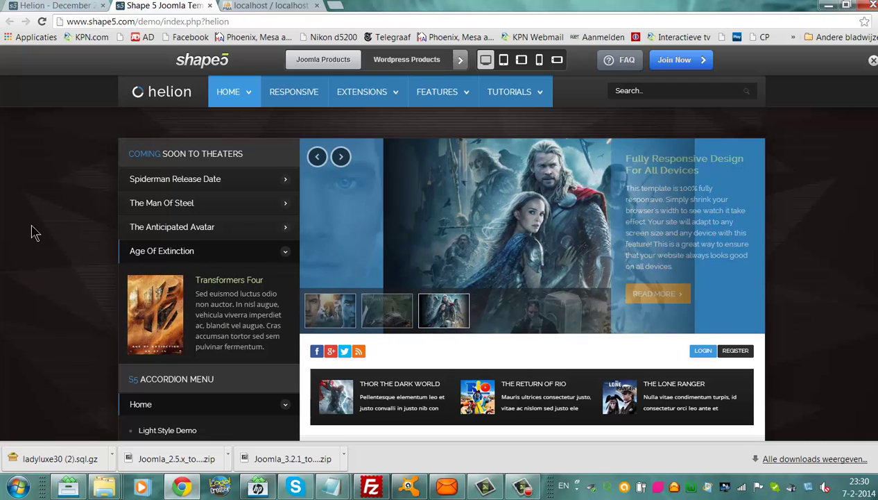
Select SiteShaper_Shape5_Helion_current in the S5_Helion folder and switch to the empty Helion folder.
mouse_move(103, 488)
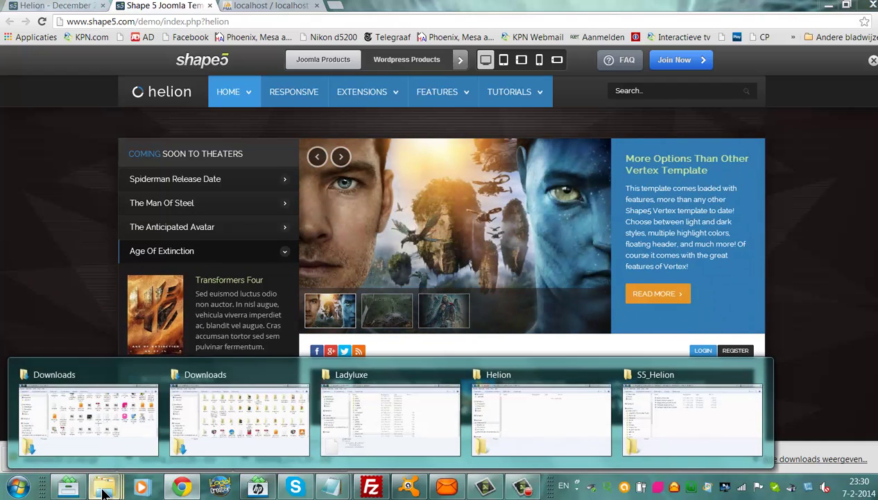
left_click(647, 432)
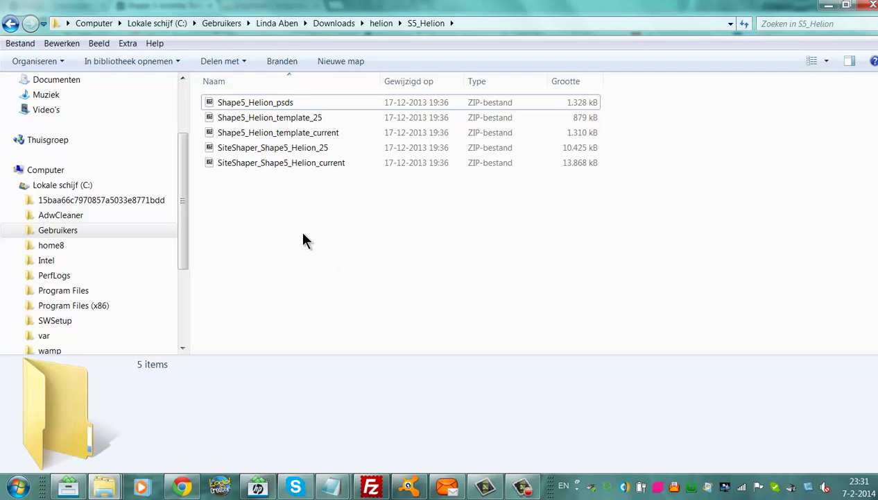
left_click(228, 163)
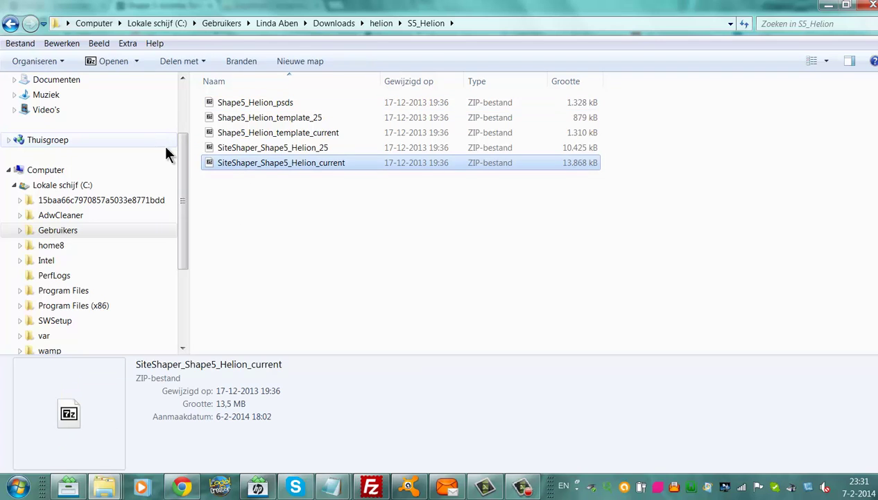
left_click(105, 486)
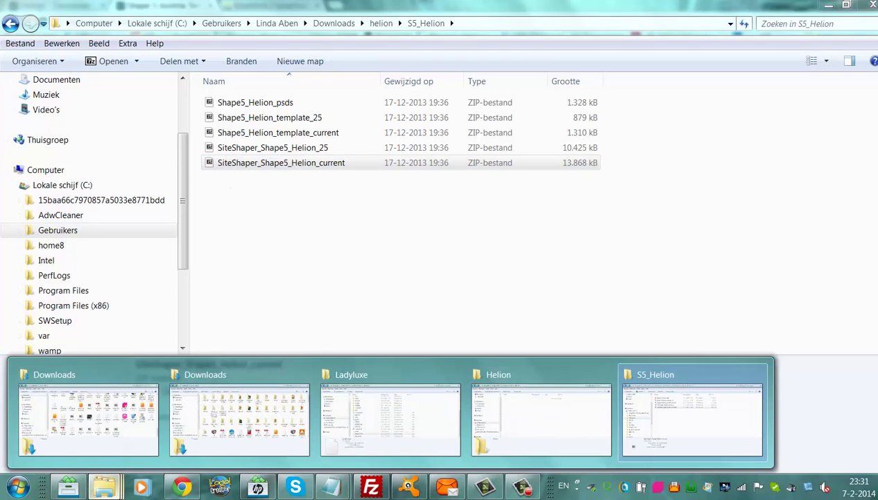
left_click(538, 420)
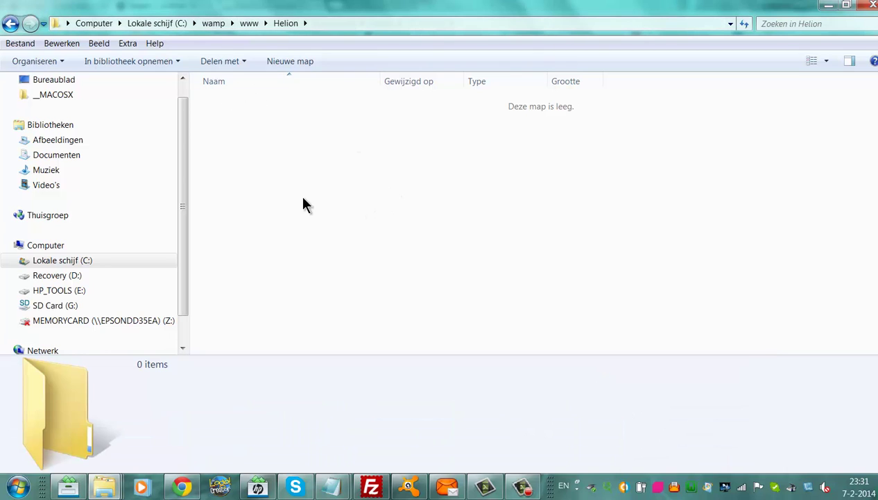
Paste SiteShaper_Shape5_Helion_current.zip into Helion and extract it in place with PeaZip.
key("ctrl+v")
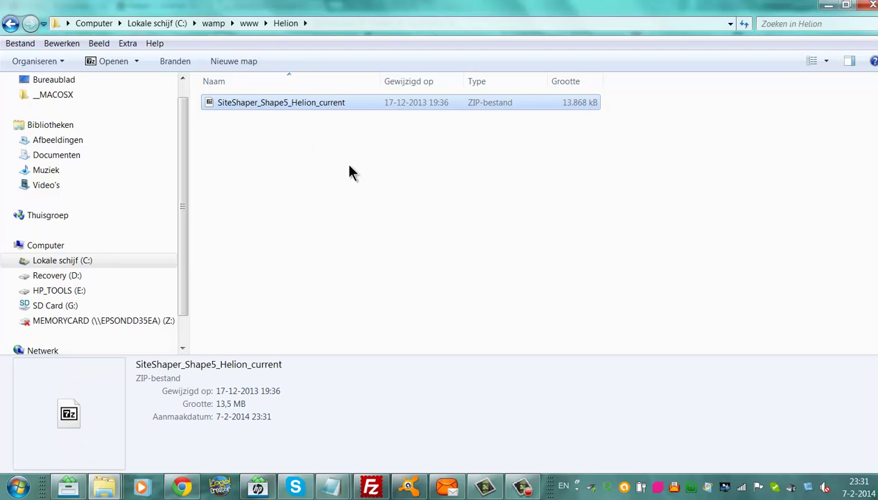
left_click(285, 104)
right_click(285, 107)
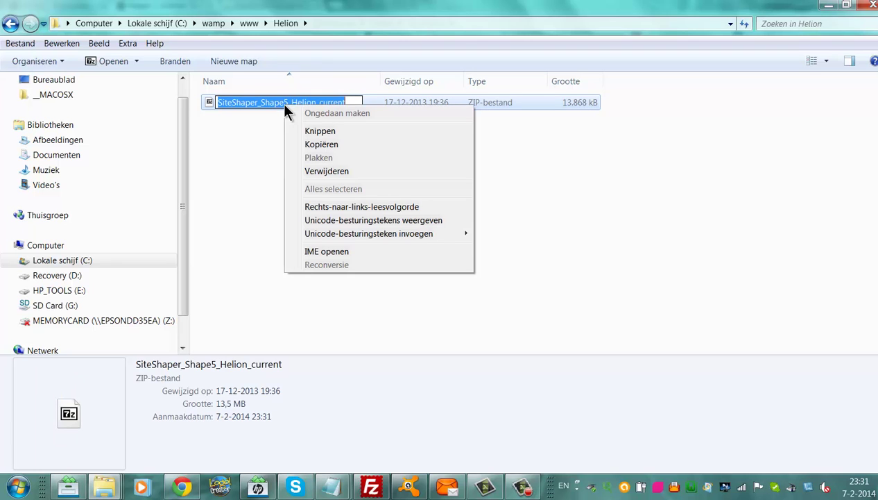
left_click(209, 99)
right_click(210, 99)
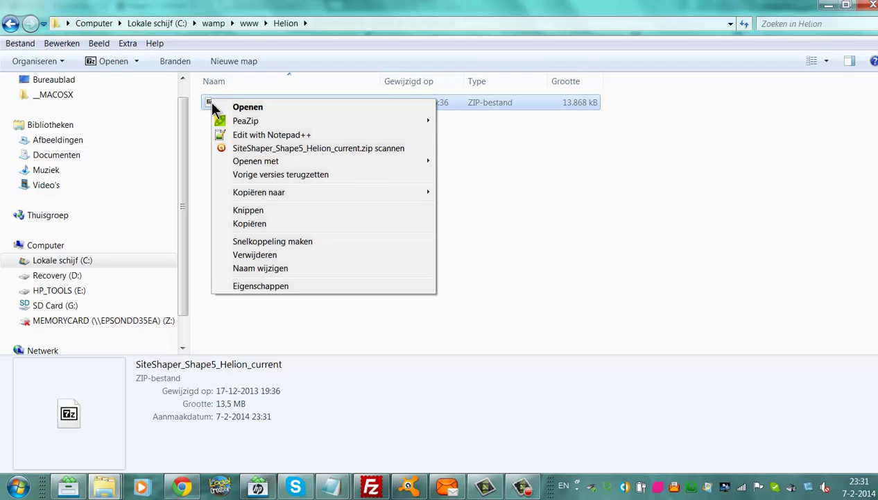
mouse_move(239, 122)
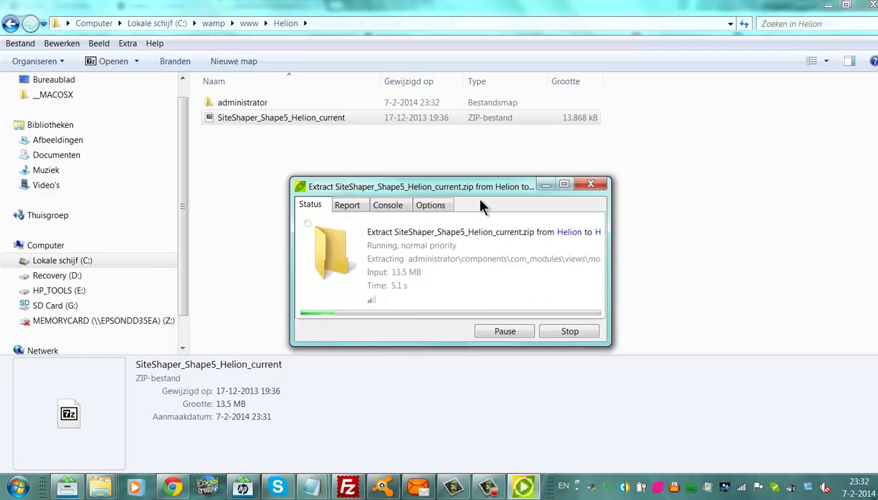
left_click(177, 487)
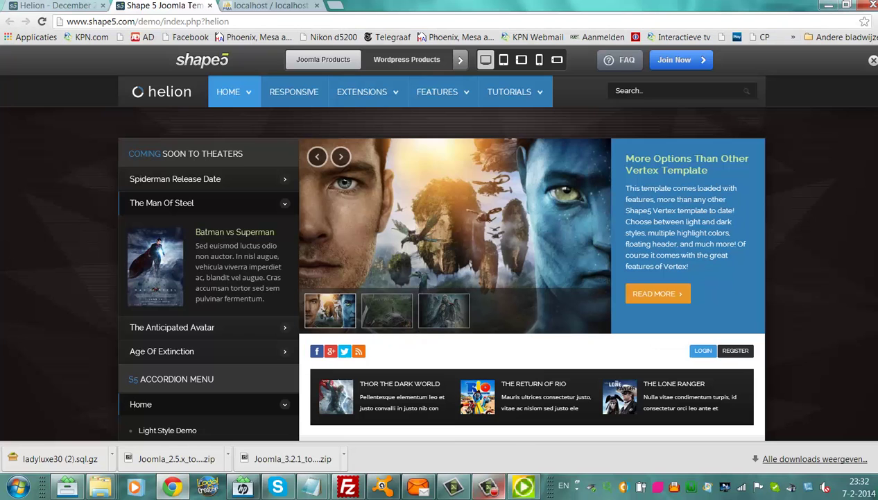
From the WampServer menu, use phpMyAdmin's Databanken page to create a database called helion.
left_click(692, 489)
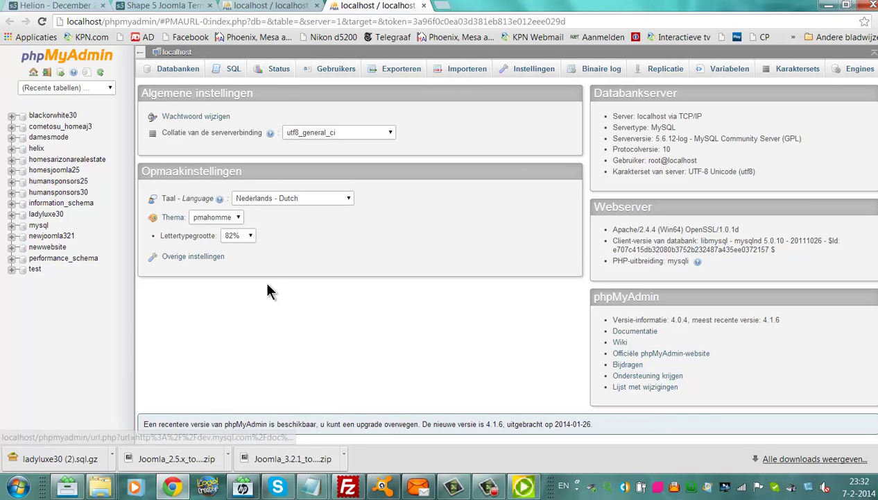
left_click(182, 79)
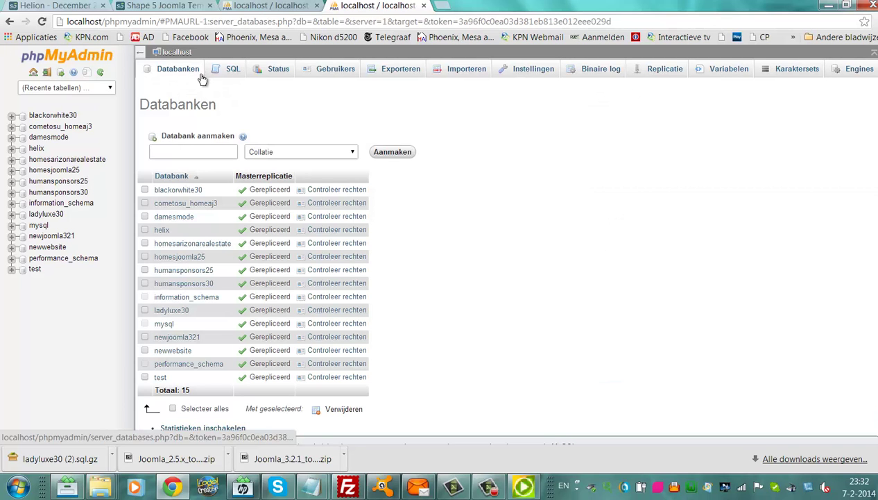
left_click(191, 147)
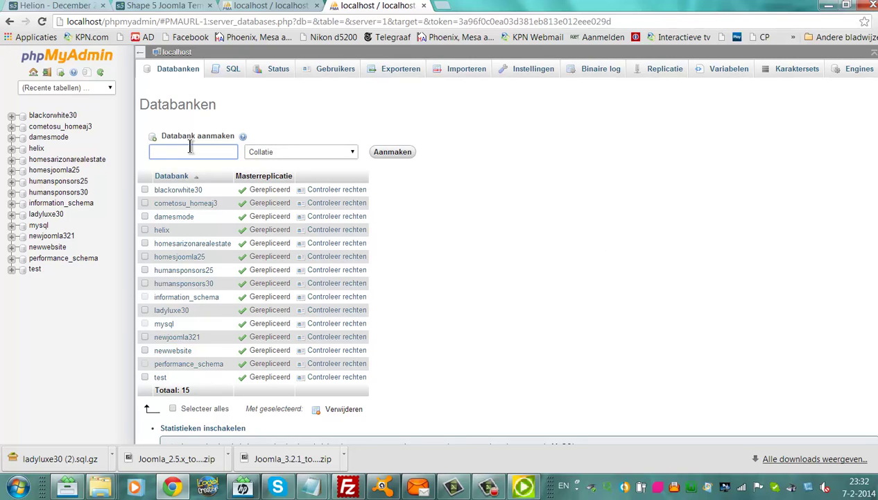
type("helion")
left_click_drag(176, 151, 149, 152)
left_click(408, 151)
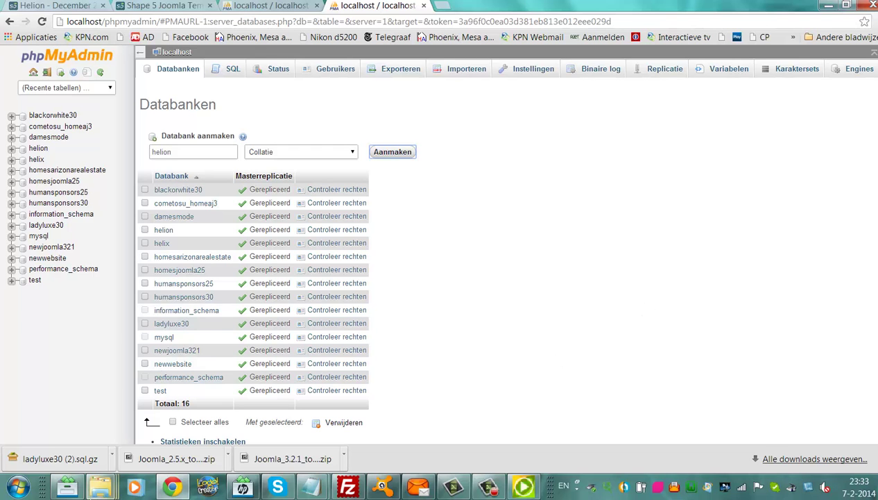
Open the WampServer Localhost homepage and scroll to Your Projects, where Helion is listed.
left_click(100, 486)
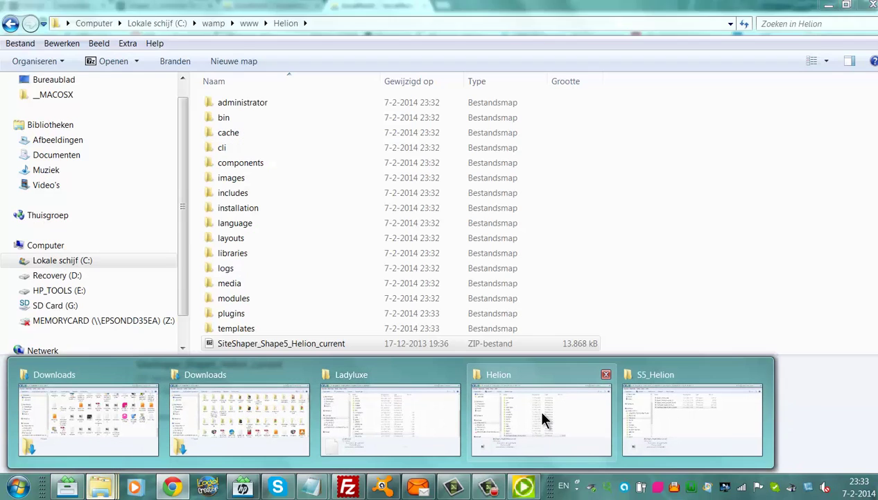
left_click(542, 402)
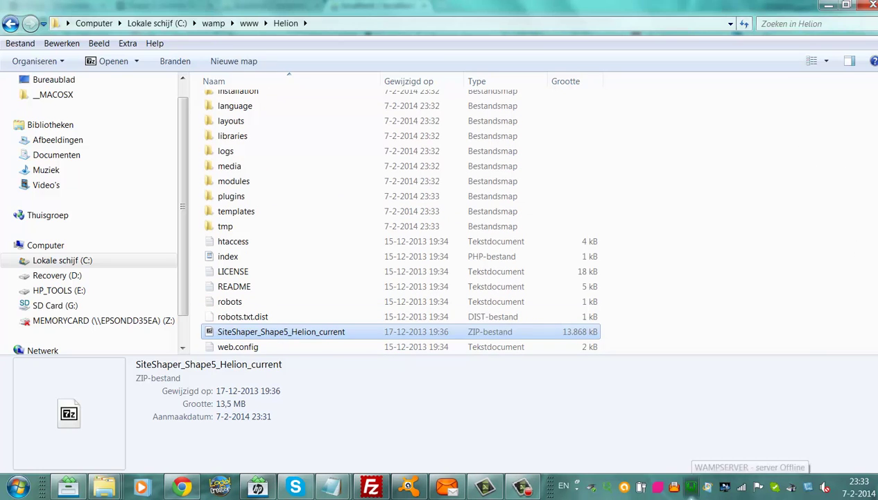
left_click(692, 487)
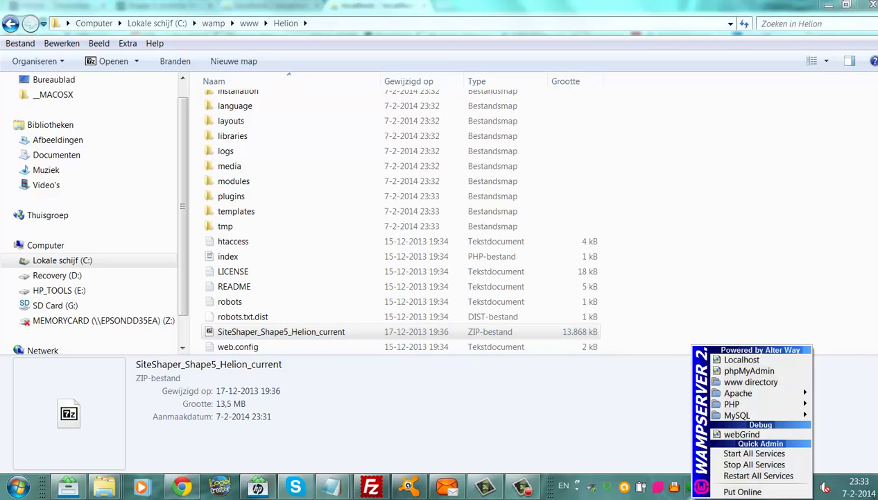
left_click(751, 358)
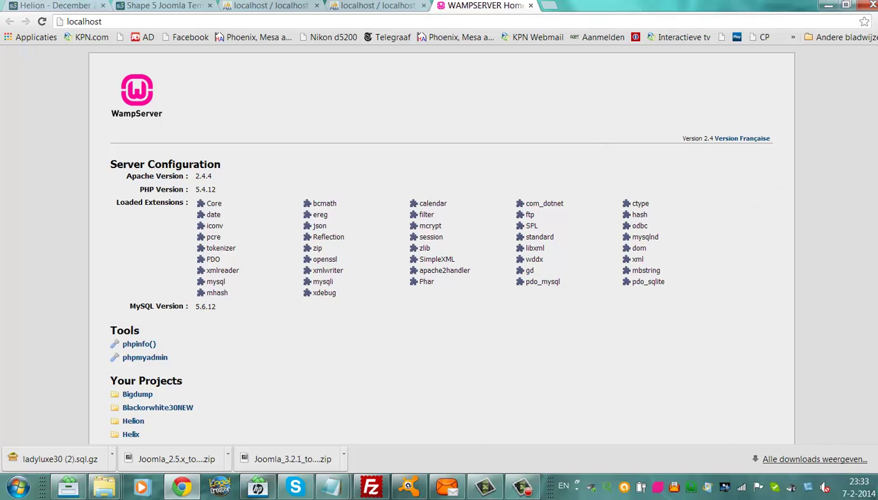
scroll(798, 139, "down", 3)
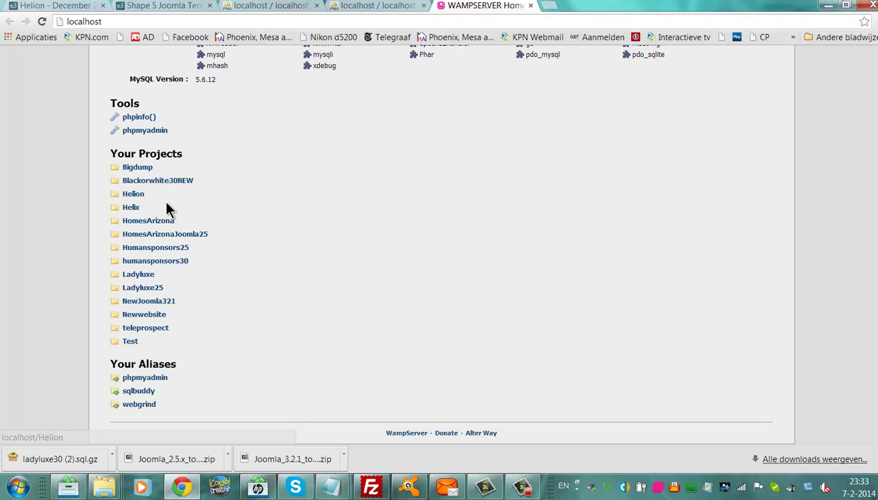
Launch the Helion Joomla installer and begin entering site name helion, admin e-mail and password.
left_click(141, 195)
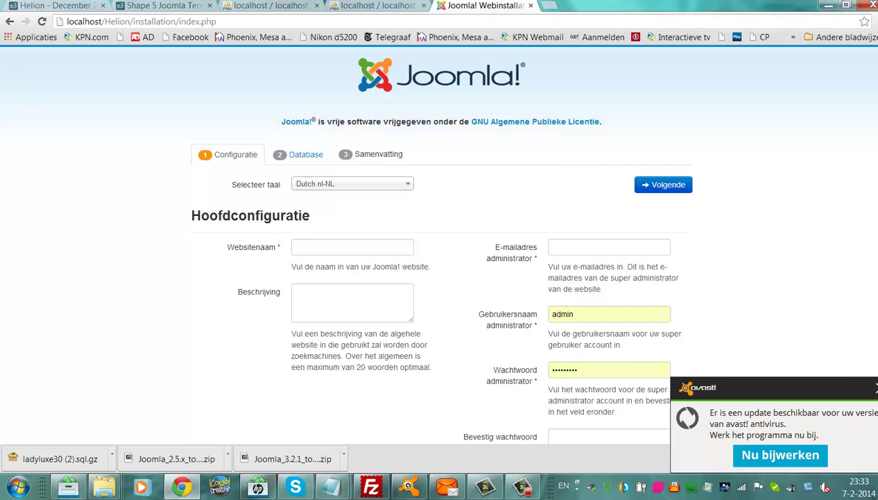
left_click(875, 387)
left_click(354, 251)
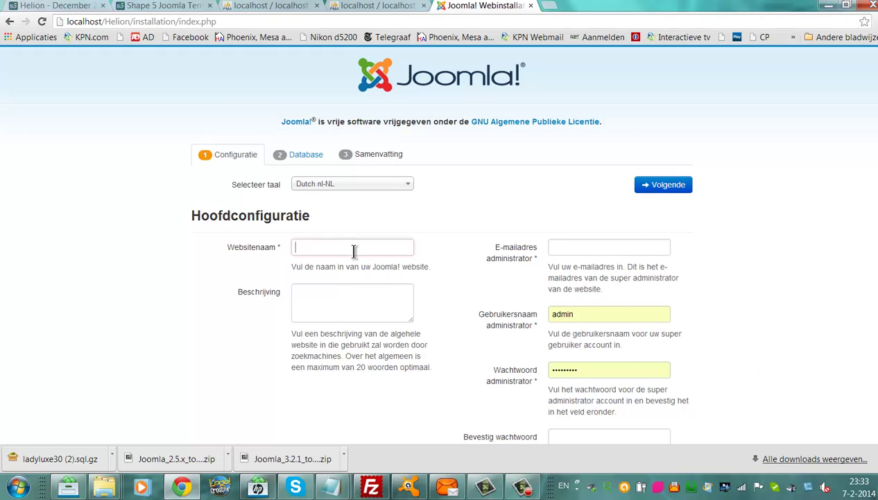
type("helion")
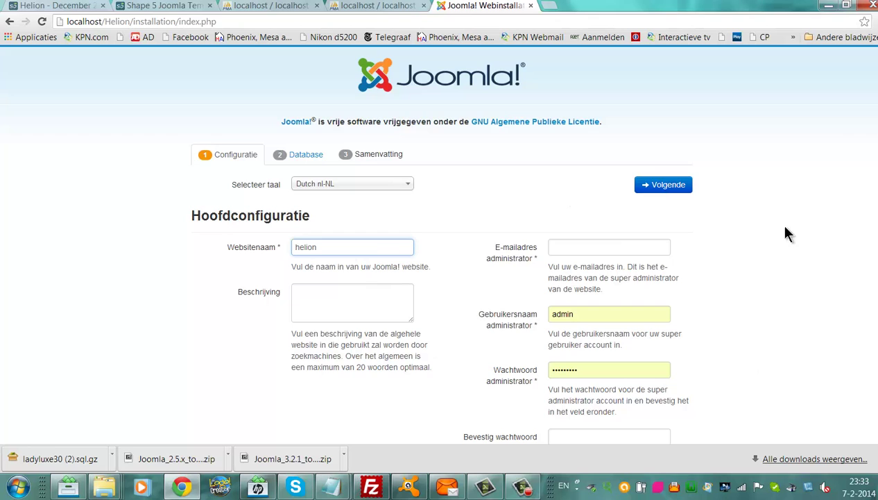
scroll(558, 207, "down", 2)
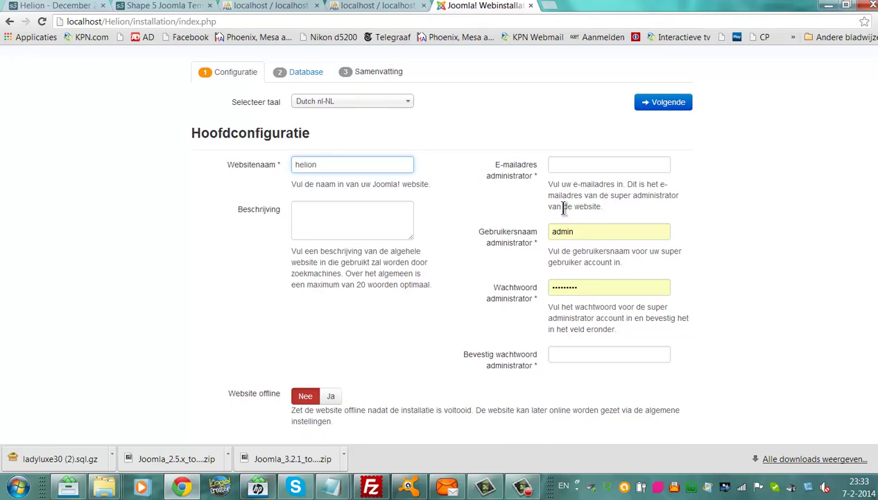
left_click(555, 162)
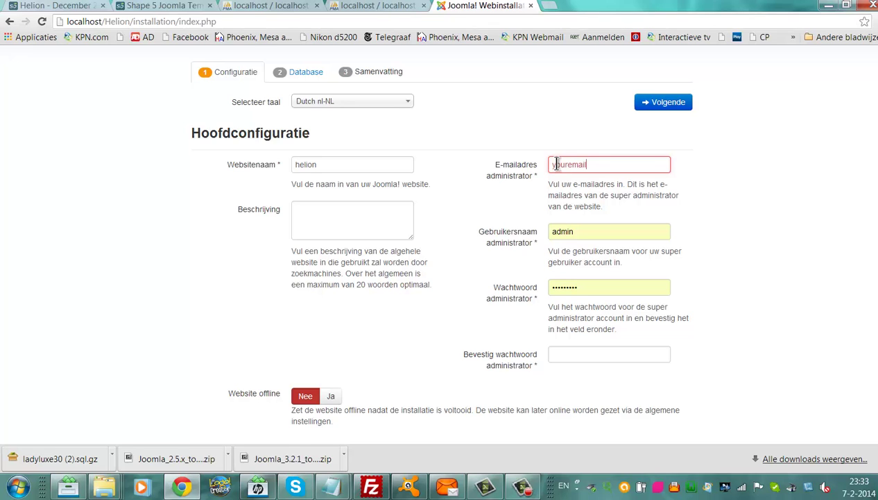
type("@")
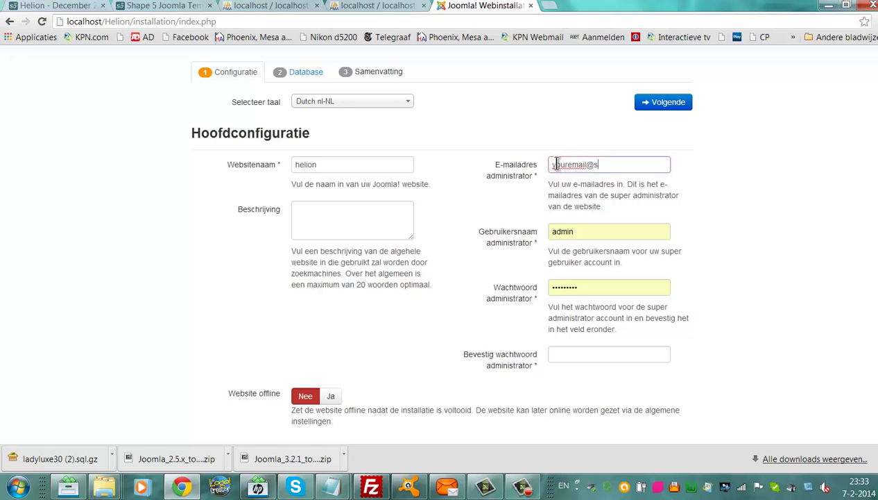
type("somewhere.com")
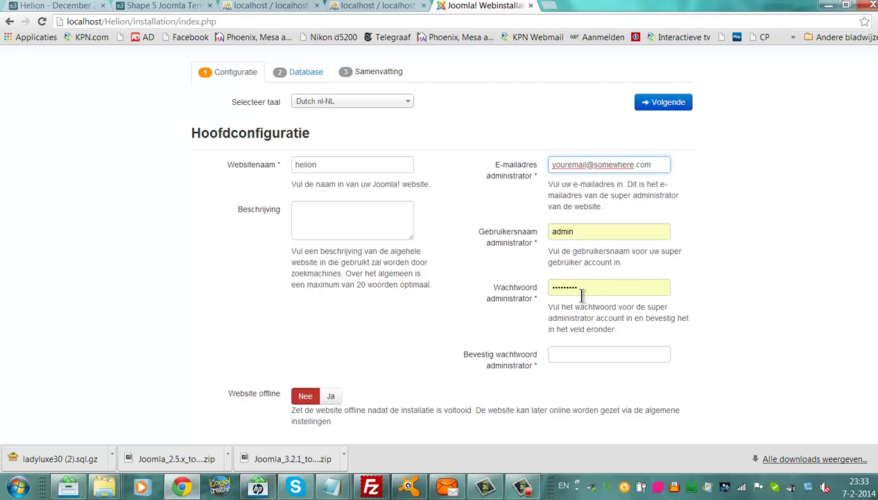
left_click_drag(581, 288, 501, 289)
key("BackSpace")
type("admi")
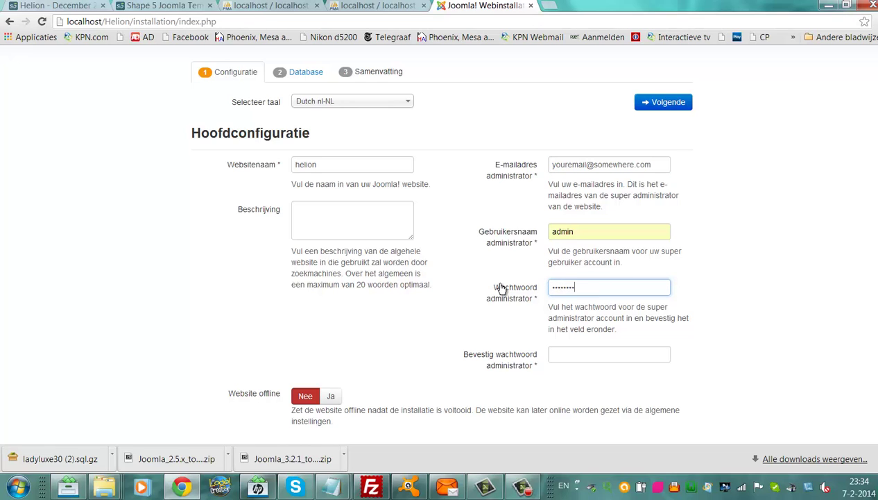
type("n")
left_click(591, 352)
type("ad")
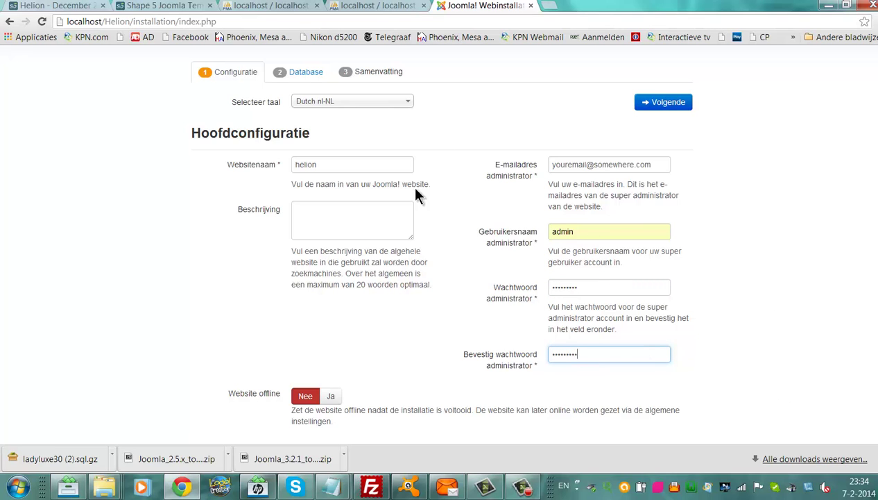
Switch the installer to English (United Kingdom) and re-enter site name helion and the admin e-mail.
left_click(392, 106)
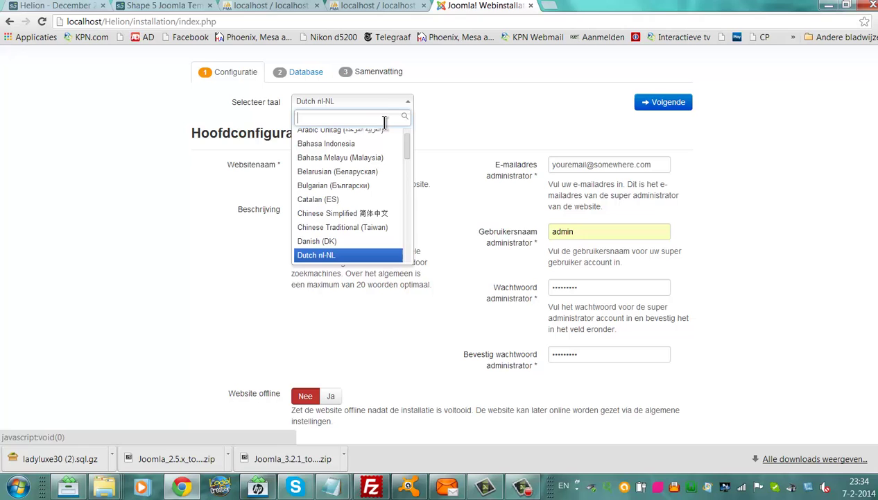
left_click_drag(408, 151, 412, 167)
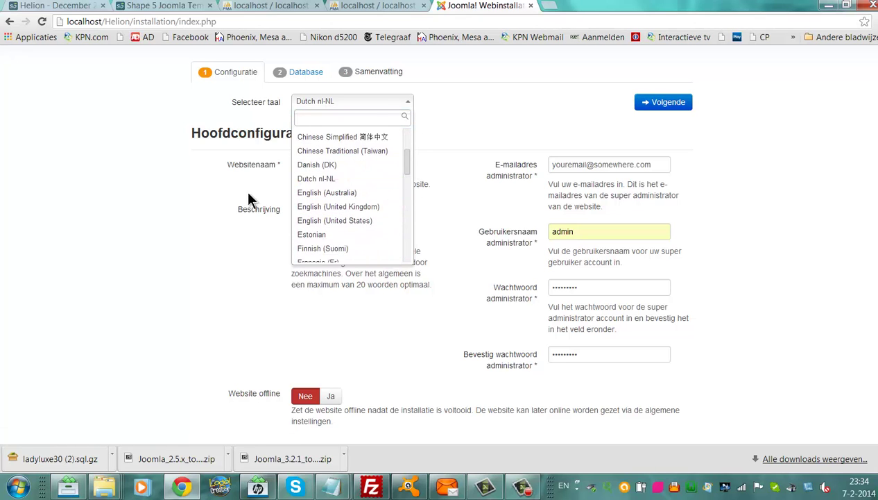
left_click(353, 206)
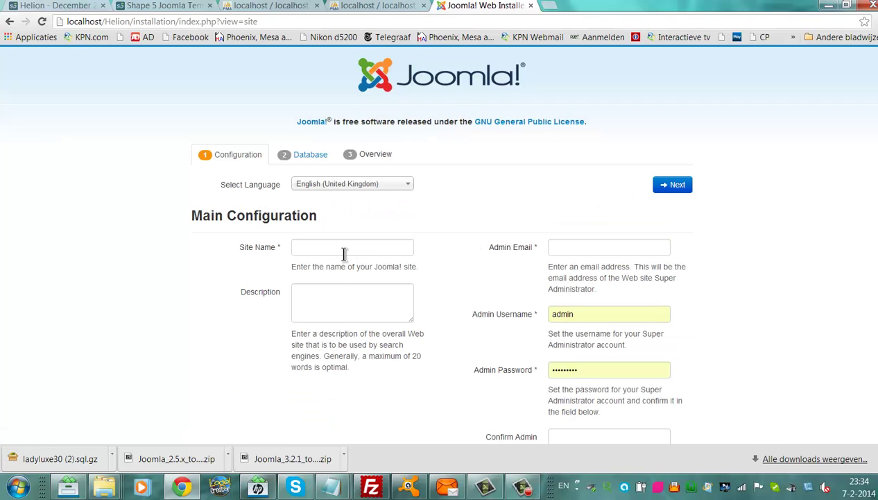
left_click(345, 251)
type("helio")
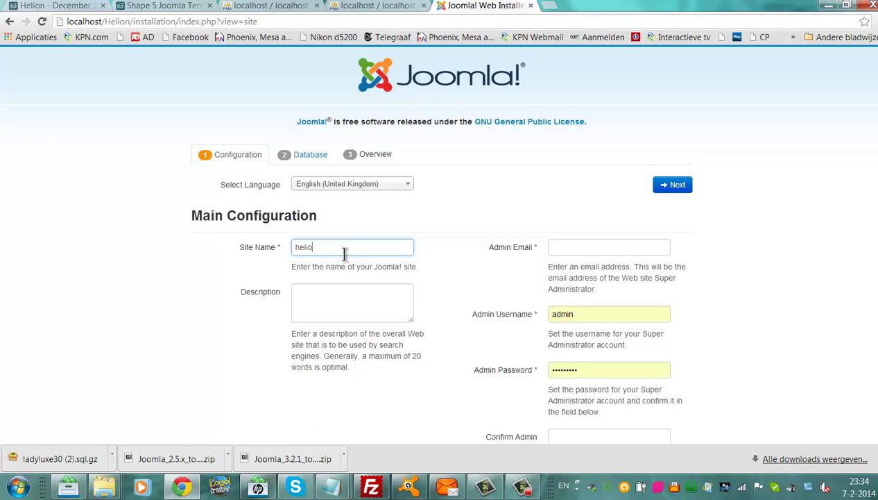
type("n")
left_click(620, 246)
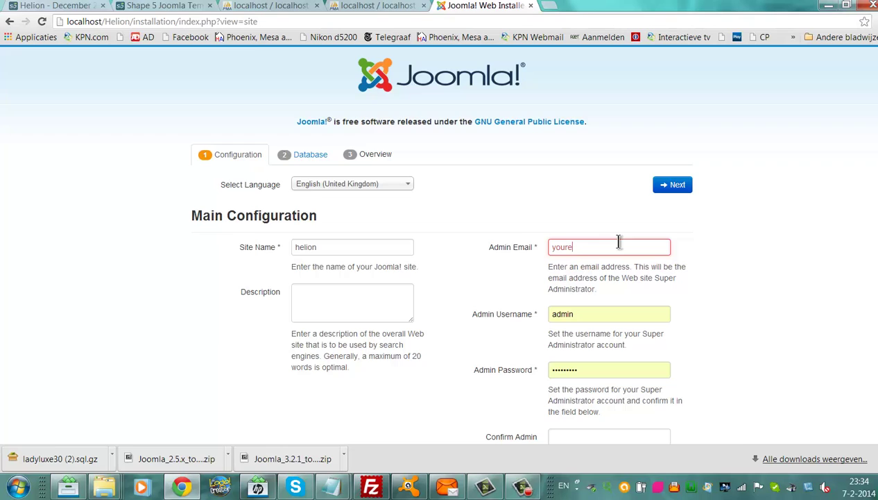
type("youremail@somew")
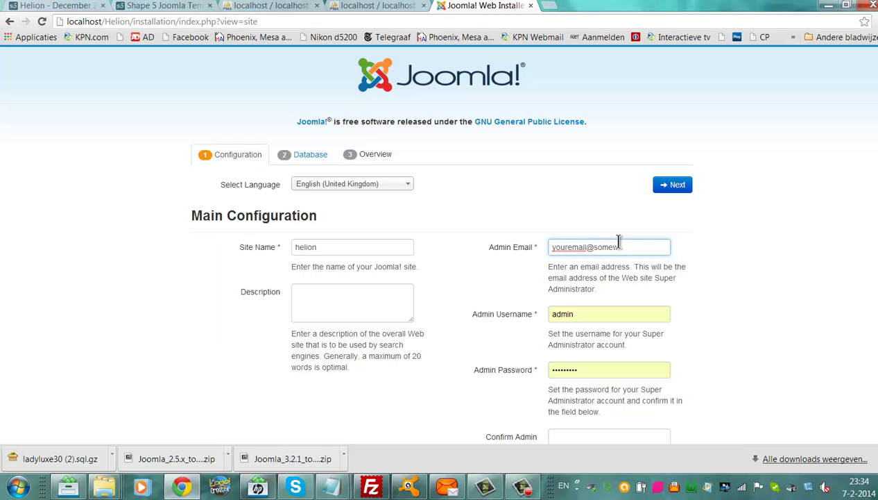
type("here.com")
Replace the autofilled admin password, confirm it, and continue to Database Configuration.
scroll(639, 417, "down", 2)
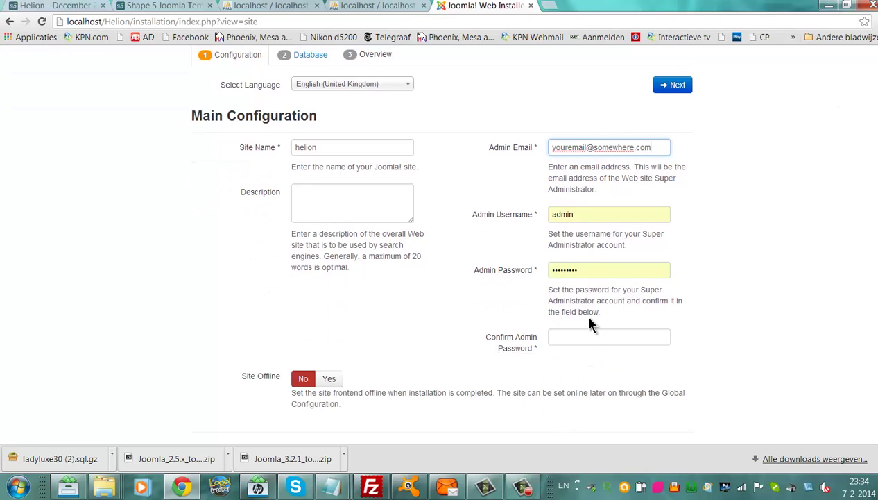
double_click(581, 270)
key("BackSpace")
type("ad")
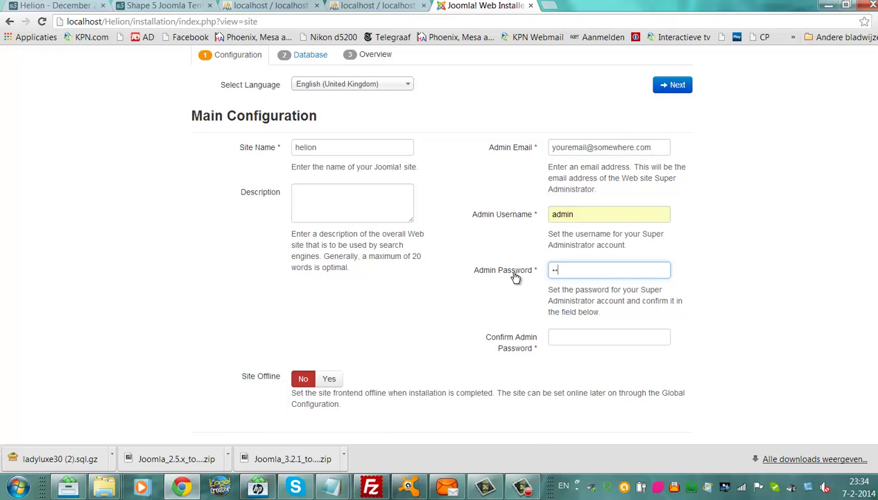
type("admi")
key("Tab")
type("a")
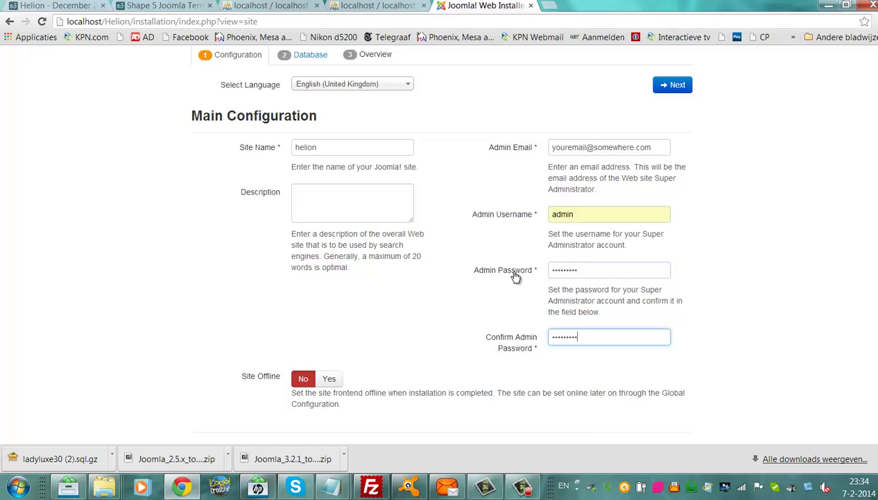
left_click(670, 86)
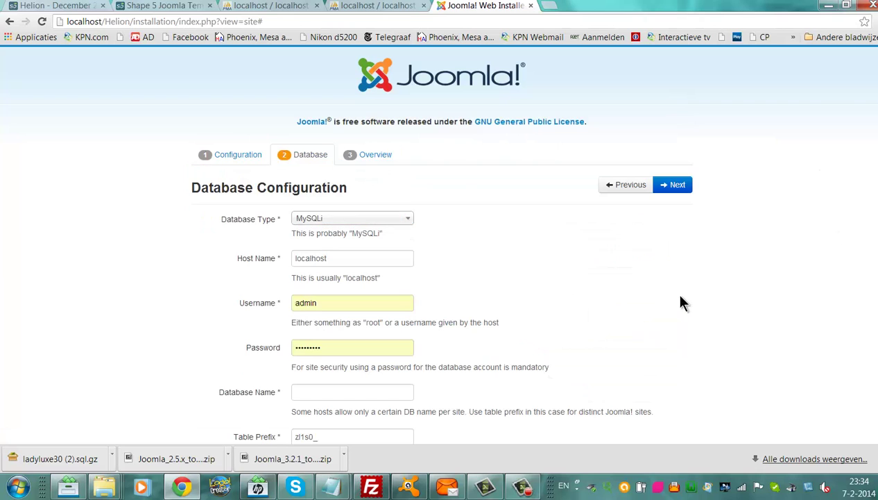
Clear the database password and change the database username to root.
scroll(846, 284, "down", 2)
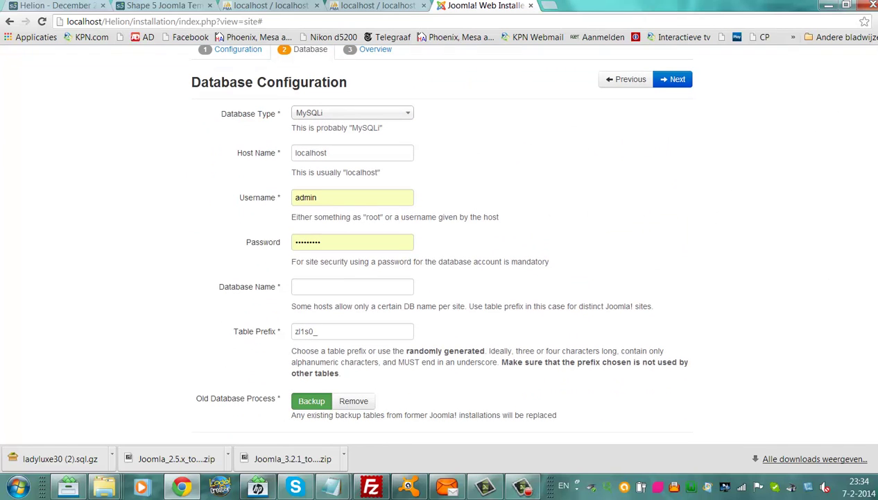
scroll(439, 243, "up", 2)
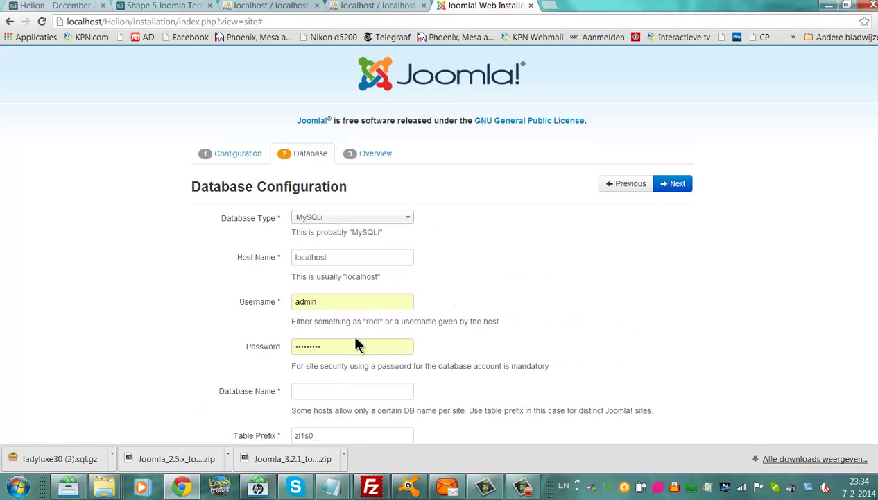
left_click_drag(355, 346, 281, 346)
key("BackSpace")
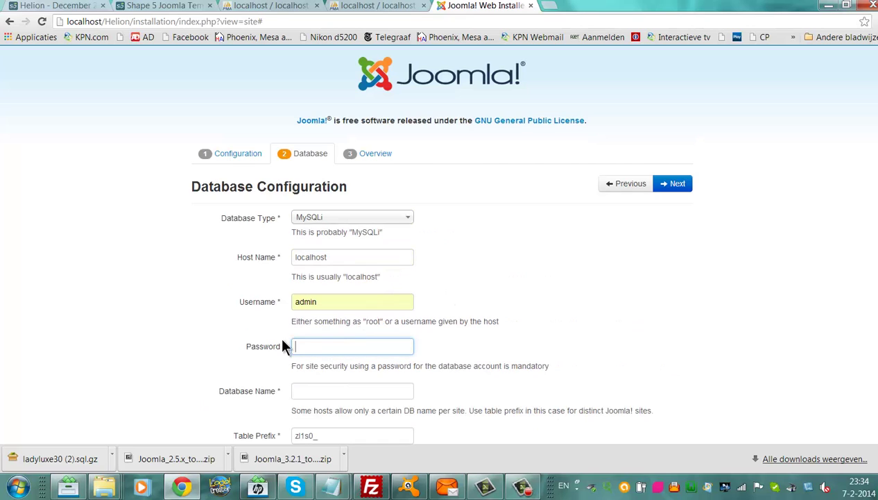
double_click(358, 301)
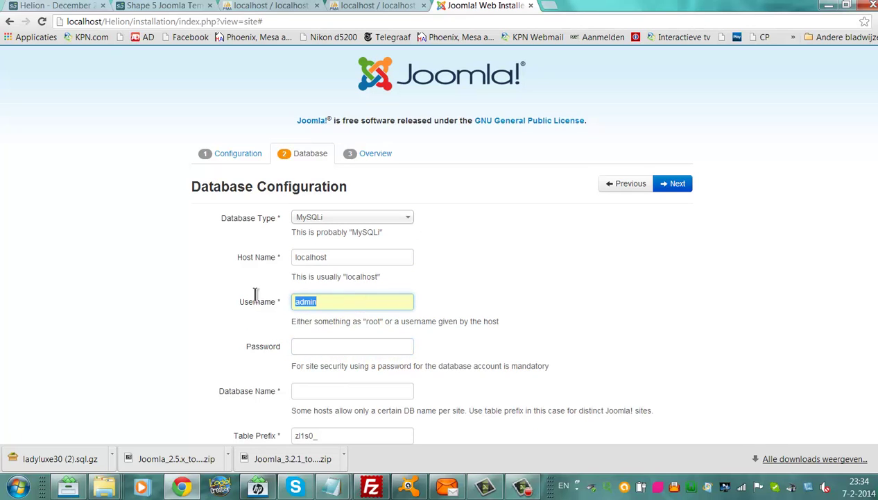
key("BackSpace")
type("root")
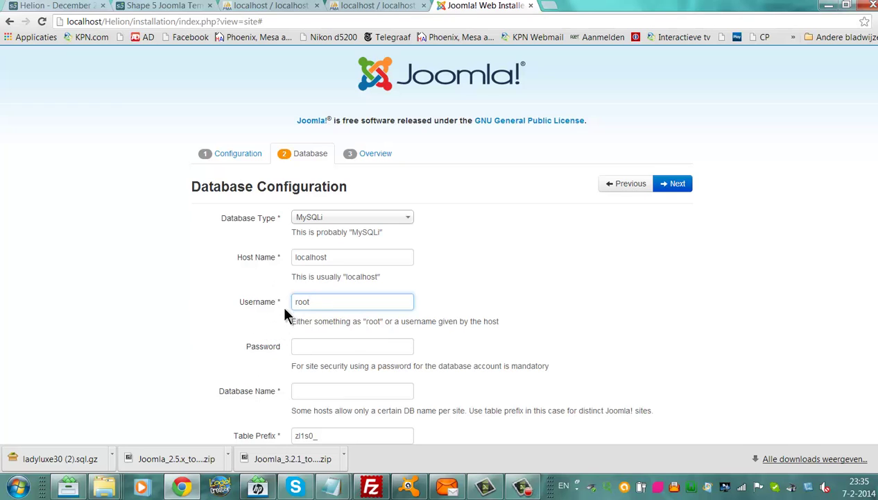
Enter helion as the Database Name, checking it against phpMyAdmin's database list.
left_click(316, 393)
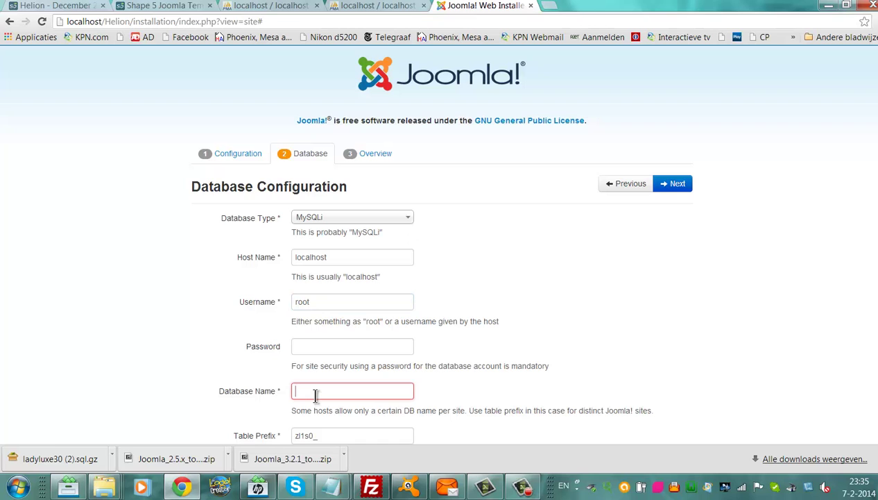
type("helion")
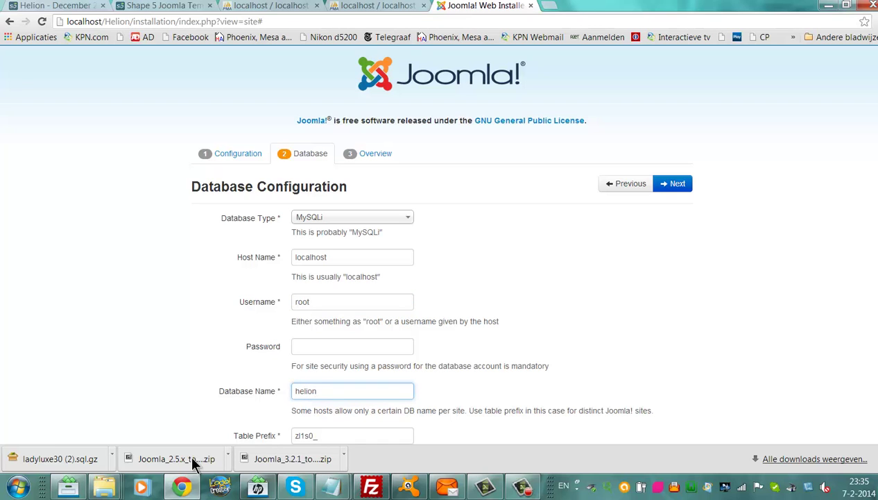
left_click(353, 6)
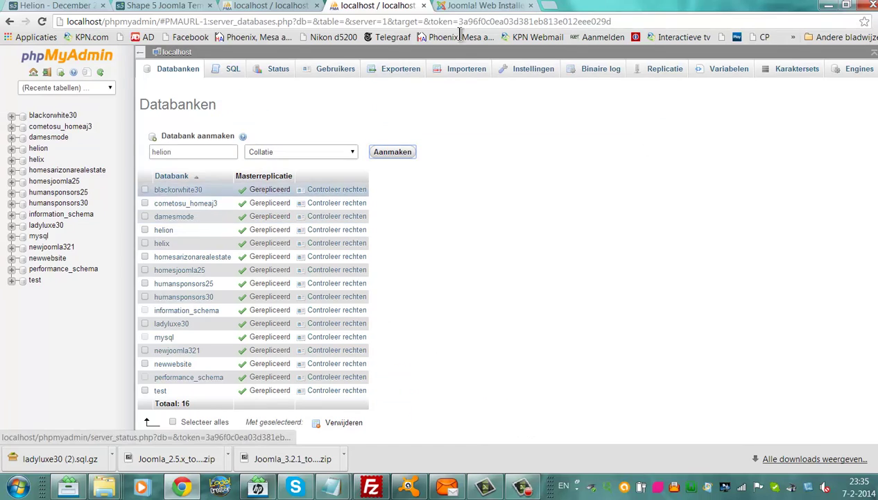
left_click(466, 6)
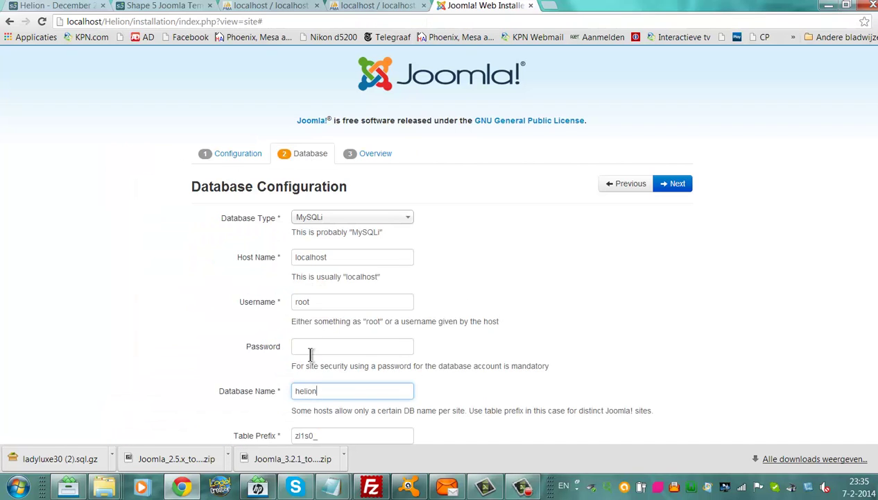
scroll(427, 281, "down", 2)
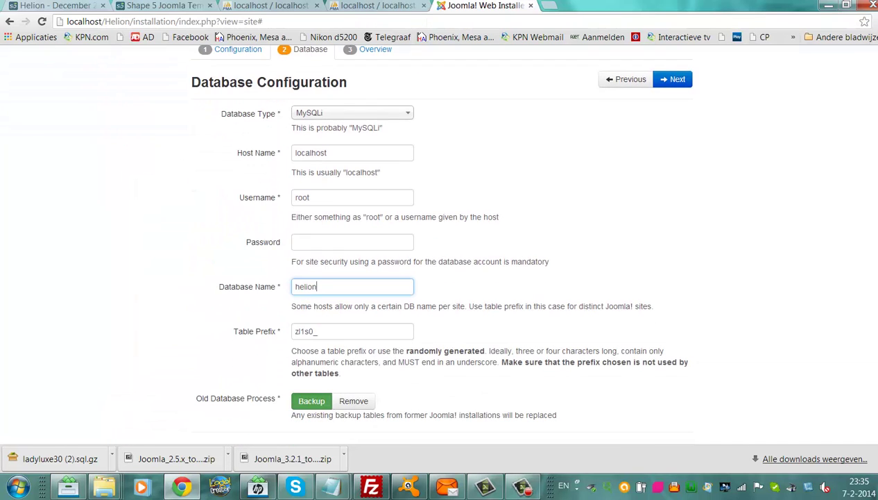
On the Overview step, choose the Shape 5 demo sample data and install Joomla.
left_click(676, 82)
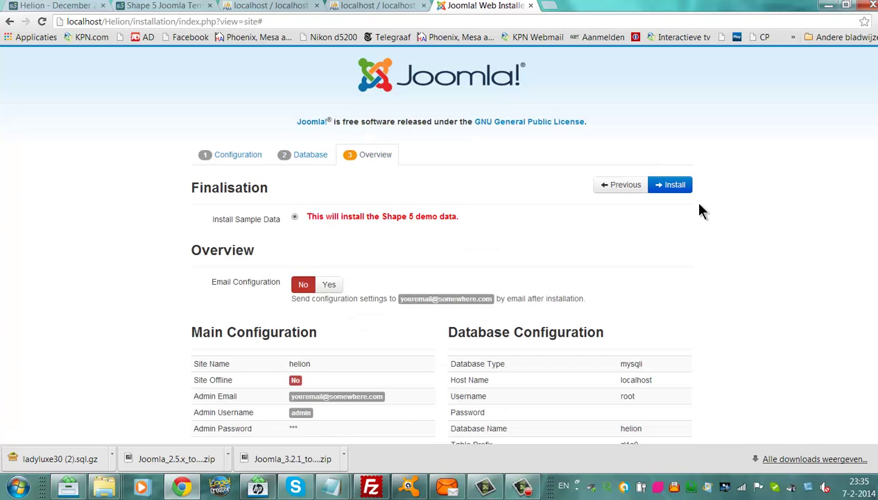
scroll(691, 201, "down", 1)
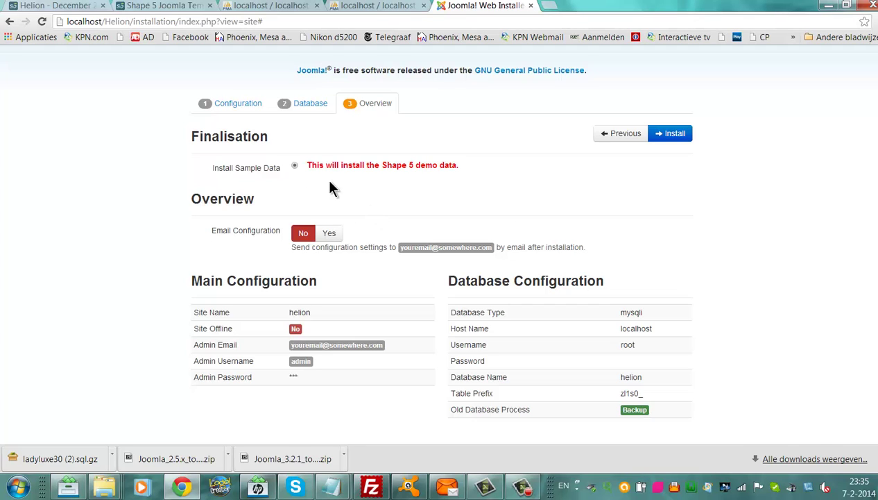
left_click(295, 167)
left_click(666, 134)
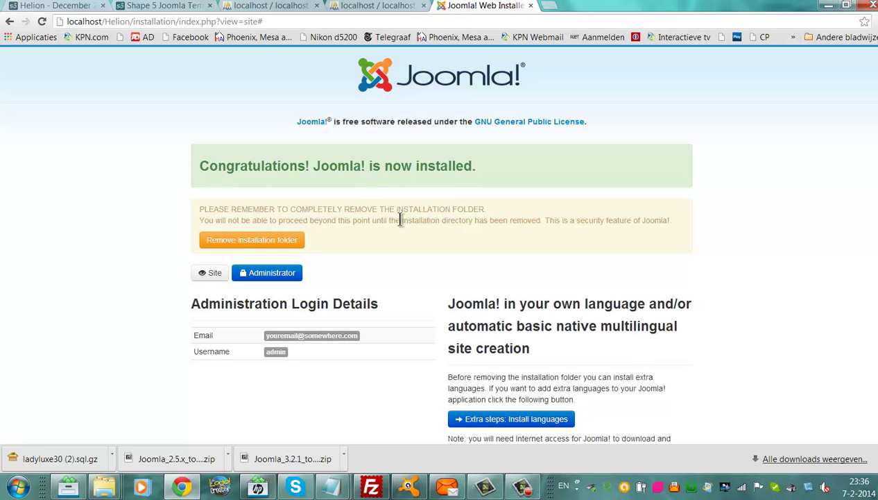
Remove the installation folder and view the Helion site's front page.
left_click(290, 240)
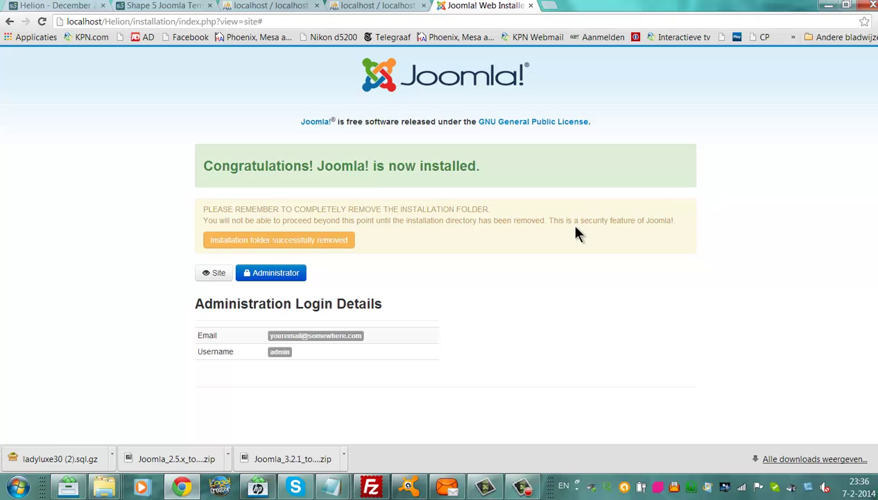
left_click(211, 276)
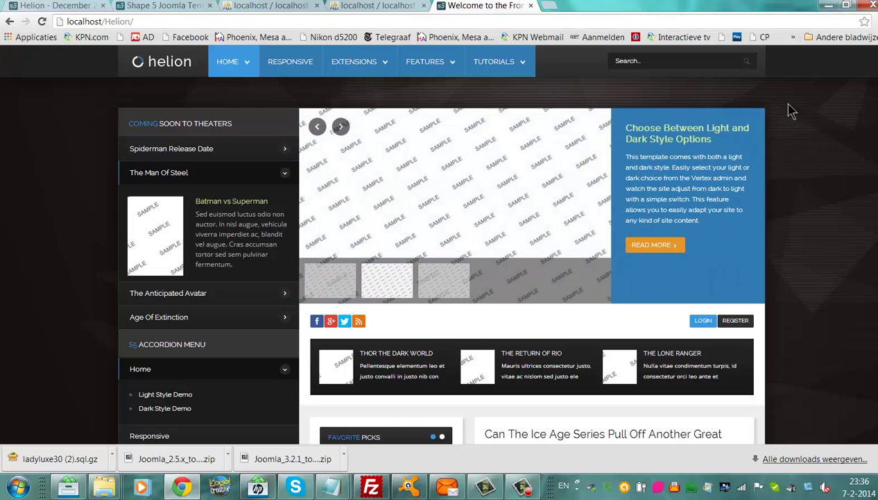
mouse_move(371, 66)
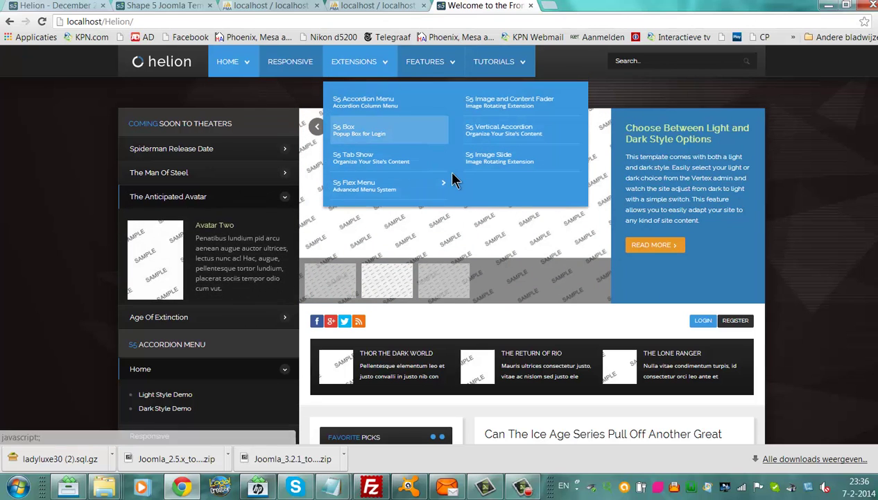
mouse_move(453, 181)
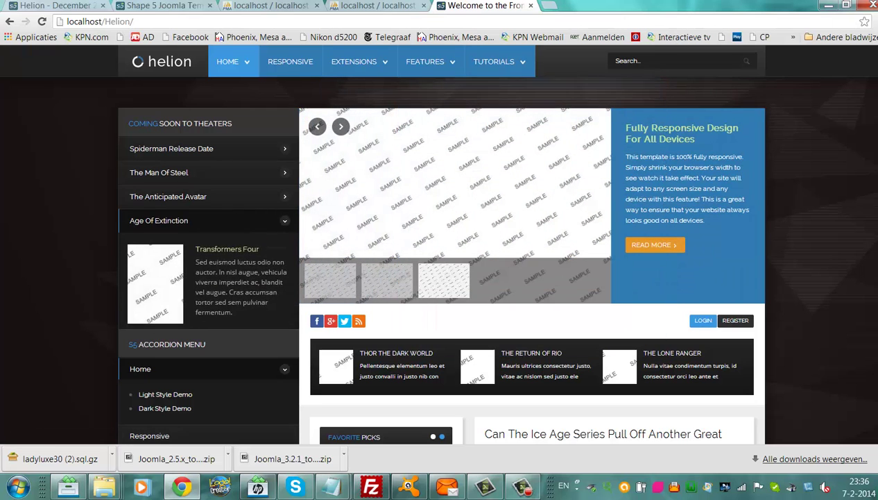
mouse_move(512, 75)
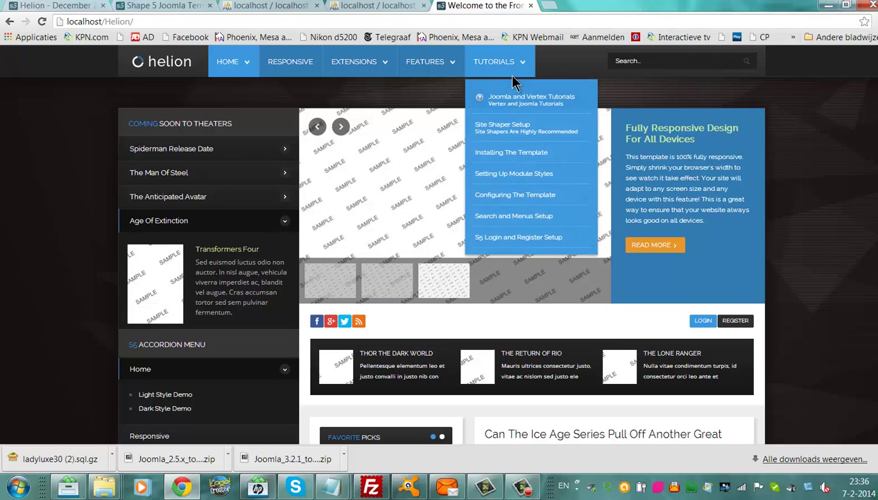
mouse_move(444, 69)
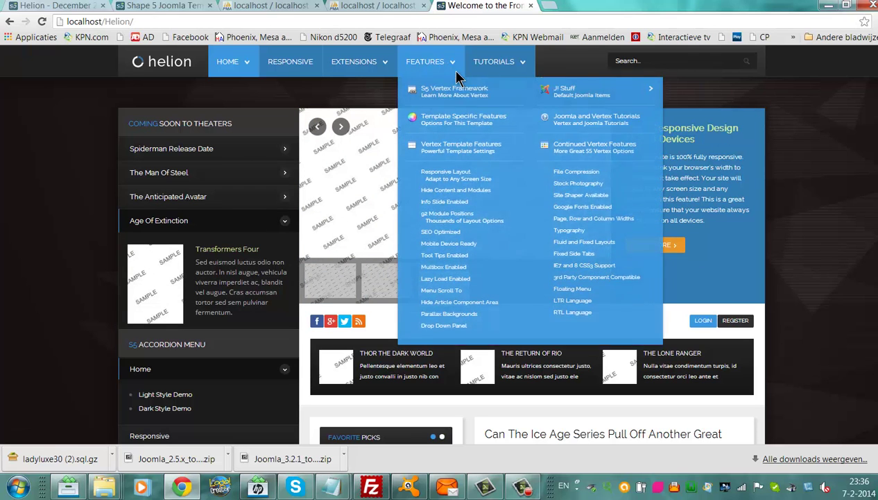
mouse_move(533, 106)
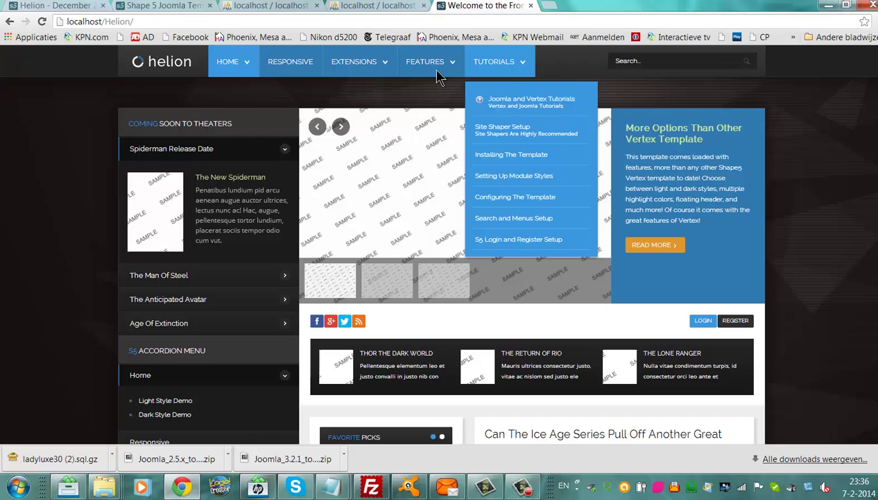
mouse_move(437, 77)
mouse_move(633, 113)
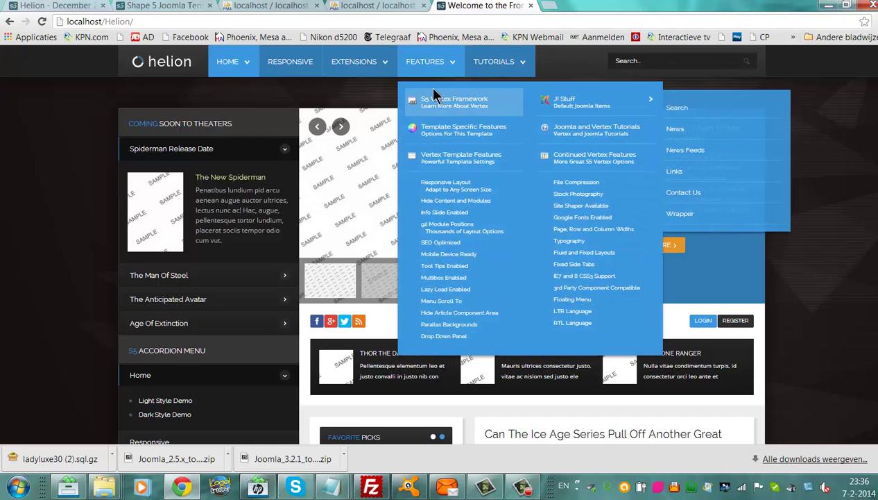
mouse_move(376, 70)
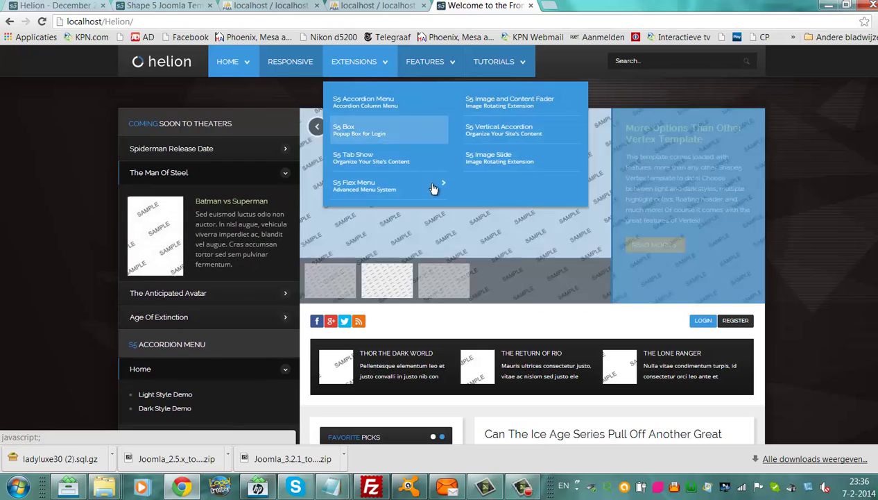
mouse_move(435, 188)
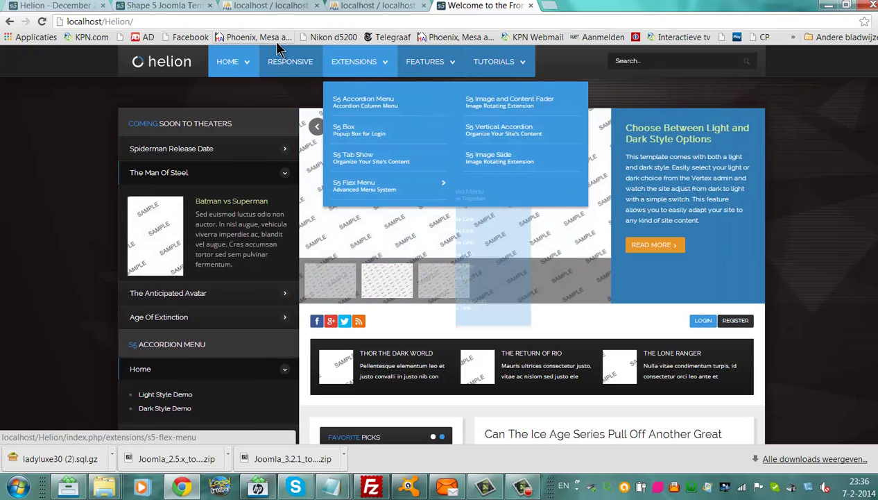
scroll(437, 268, "down", 1)
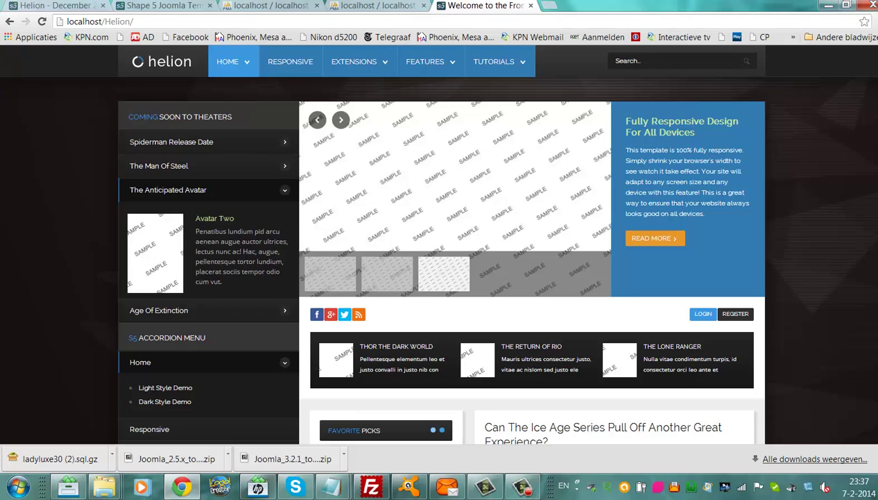
scroll(441, 256, "down", 2)
scroll(441, 257, "down", 2)
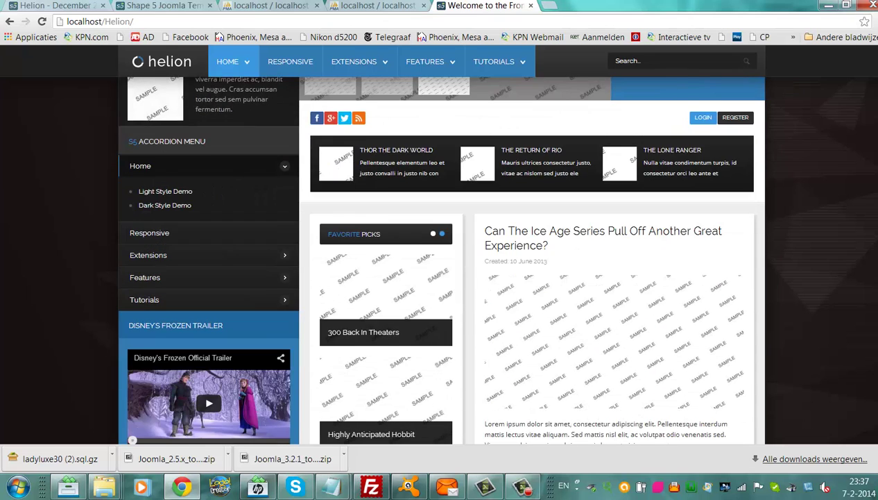
scroll(441, 257, "down", 8)
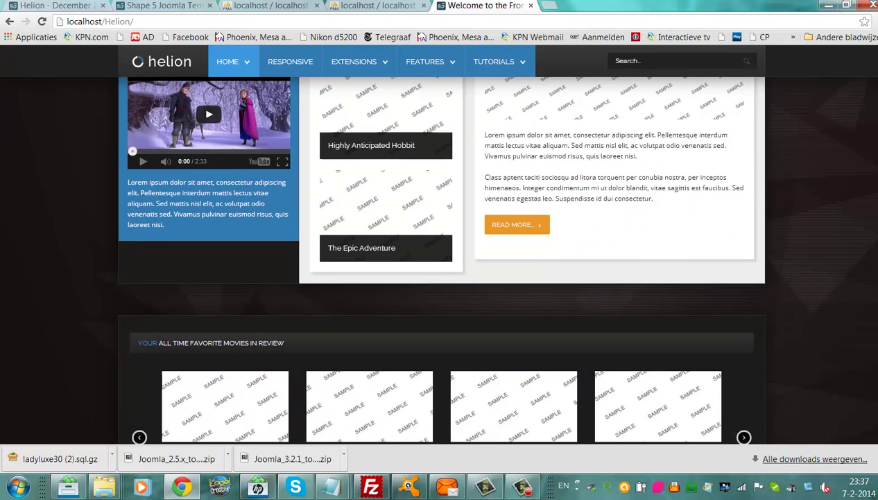
scroll(441, 256, "down", 2)
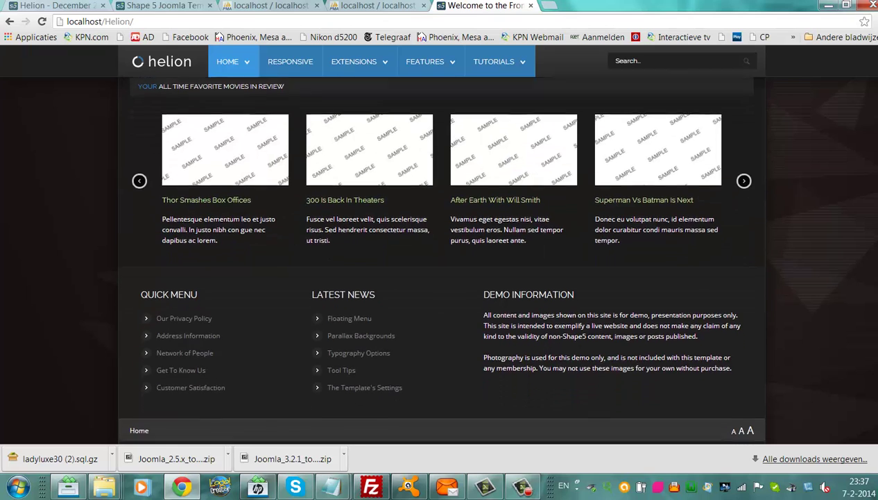
scroll(441, 256, "down", 1)
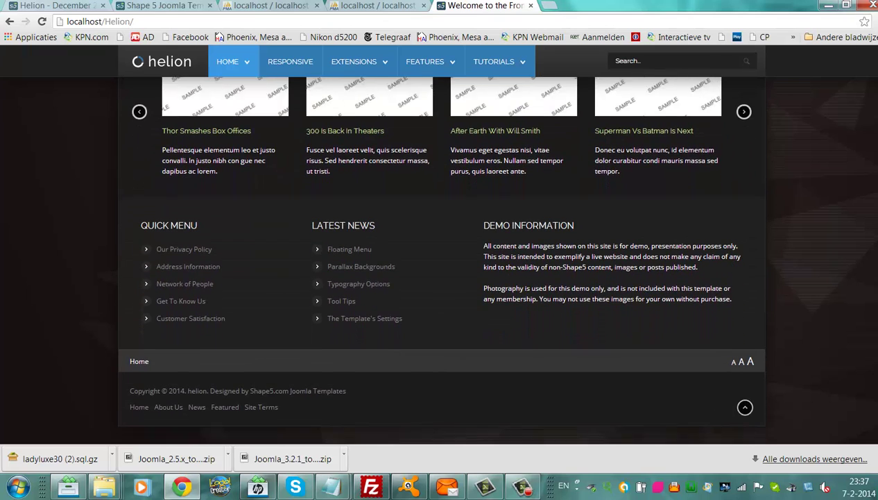
scroll(876, 235, "up", 9)
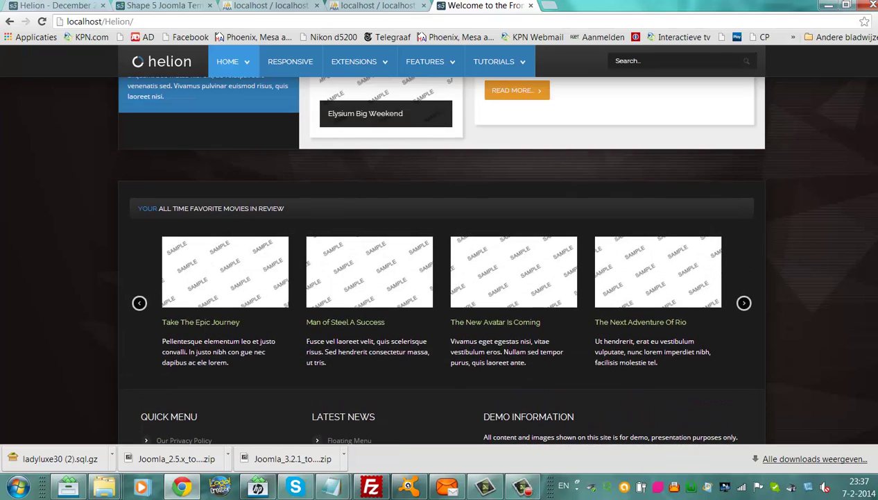
scroll(876, 235, "up", 5)
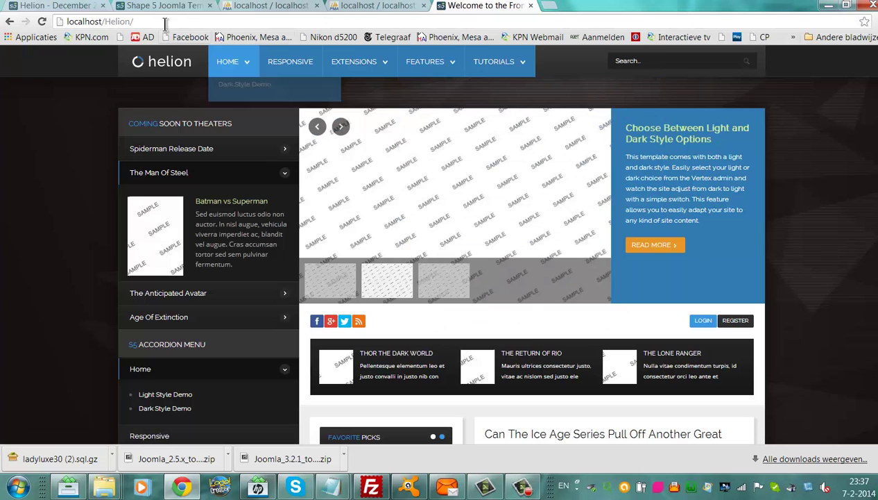
Load the Helion /administrator login page and sign in with the admin password.
type("ad")
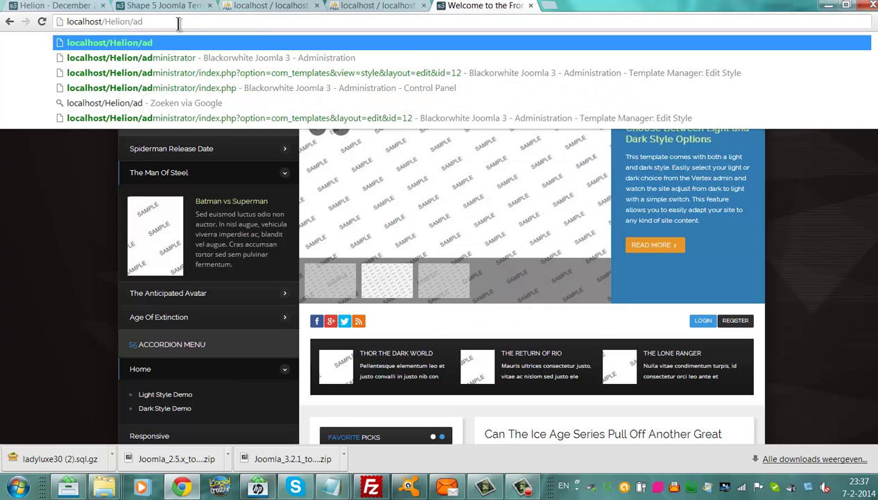
left_click(139, 57)
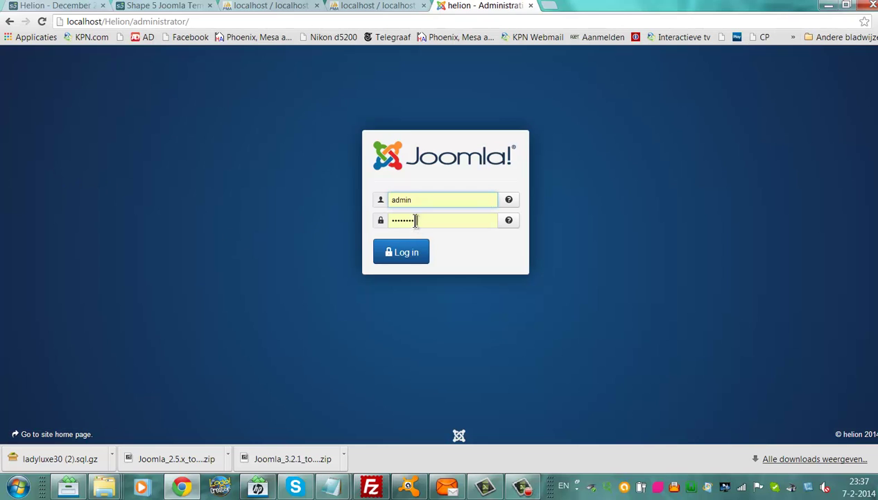
left_click(417, 220)
left_click(406, 252)
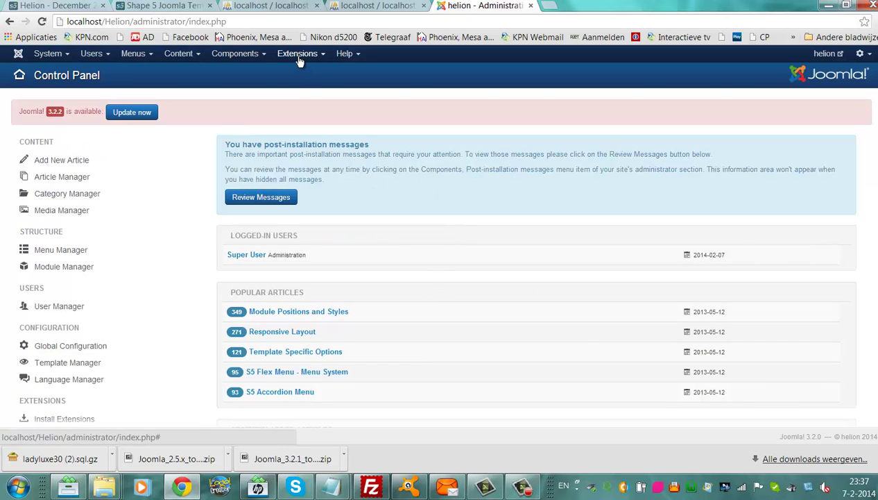
Use Update now in the Control Panel and install the Joomla 3.2.2 update.
left_click(130, 114)
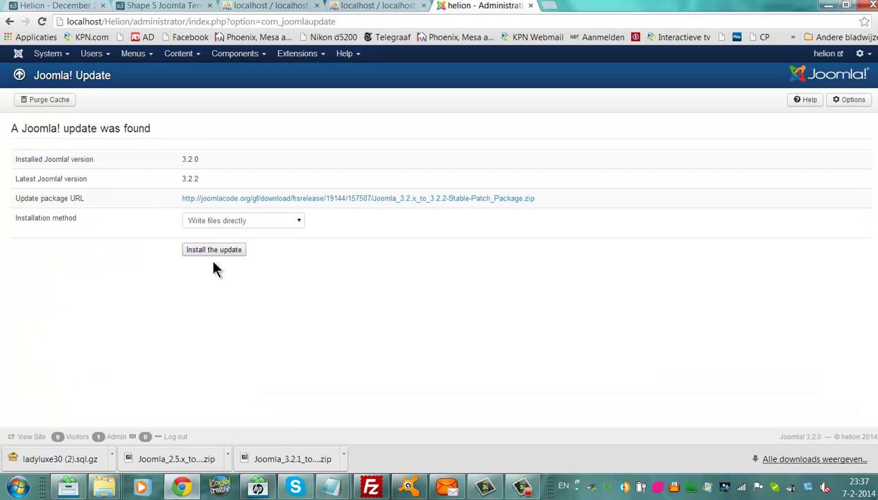
left_click(213, 250)
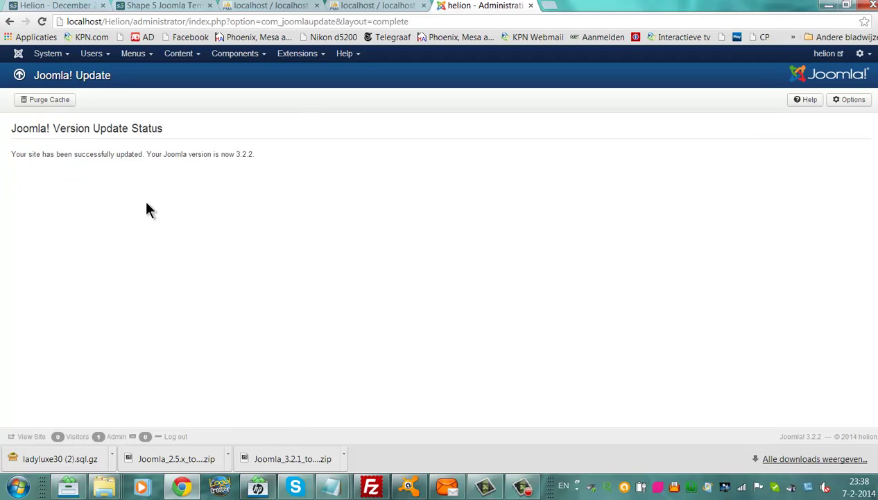
left_click(297, 54)
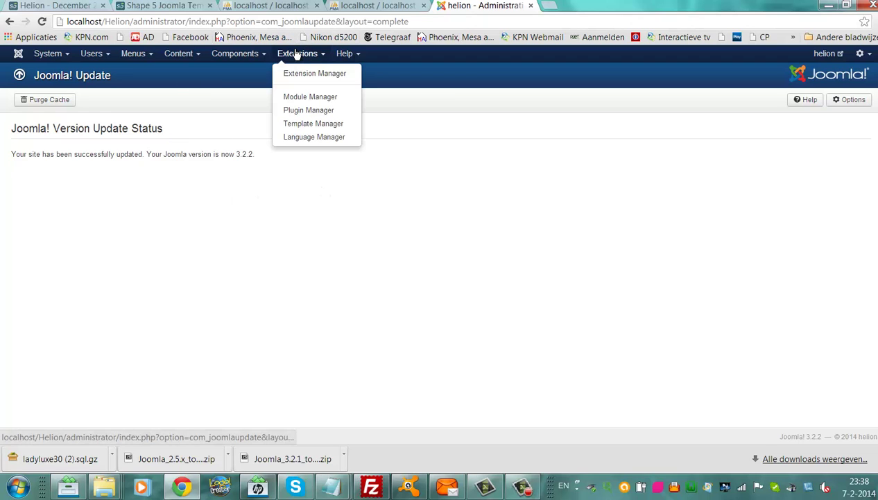
left_click(309, 125)
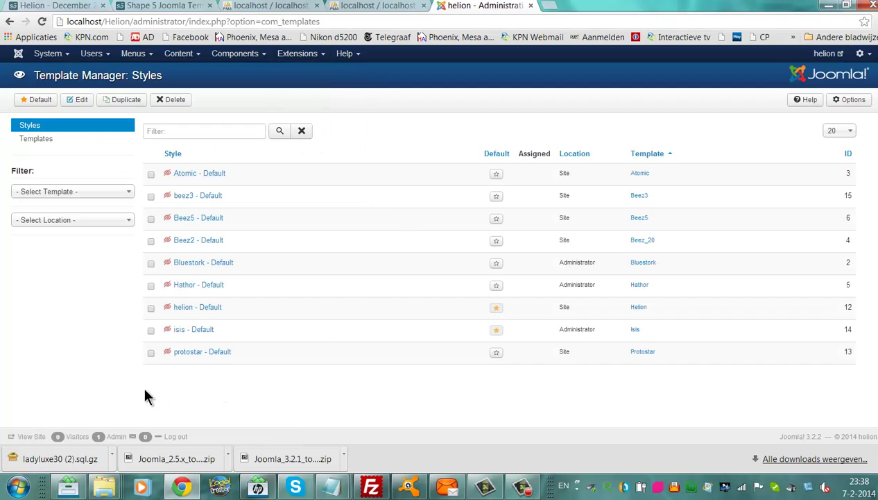
left_click(205, 308)
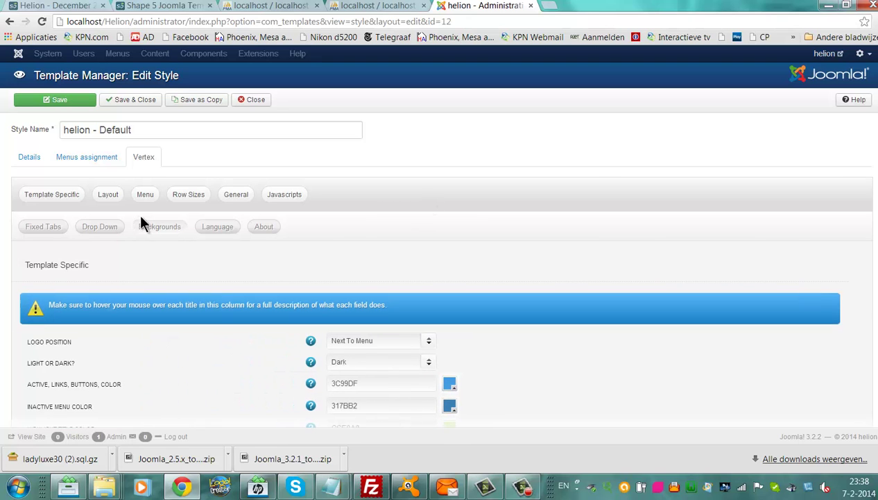
scroll(444, 278, "down", 3)
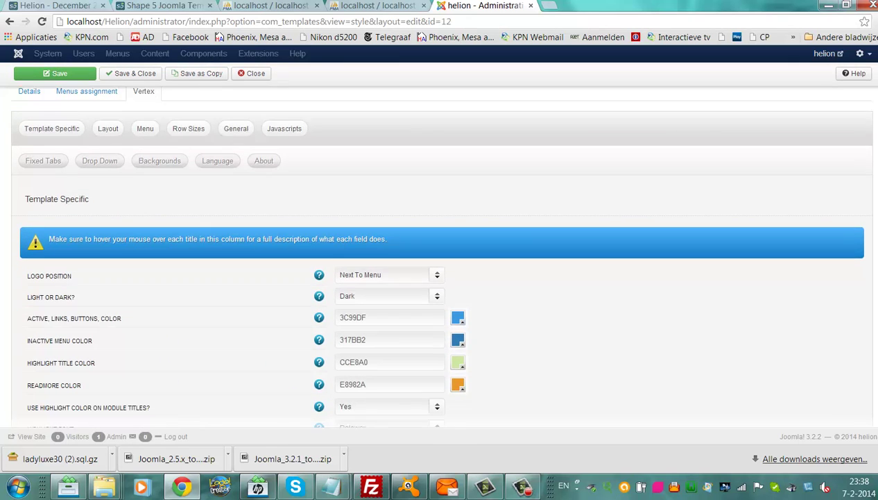
scroll(444, 278, "down", 2)
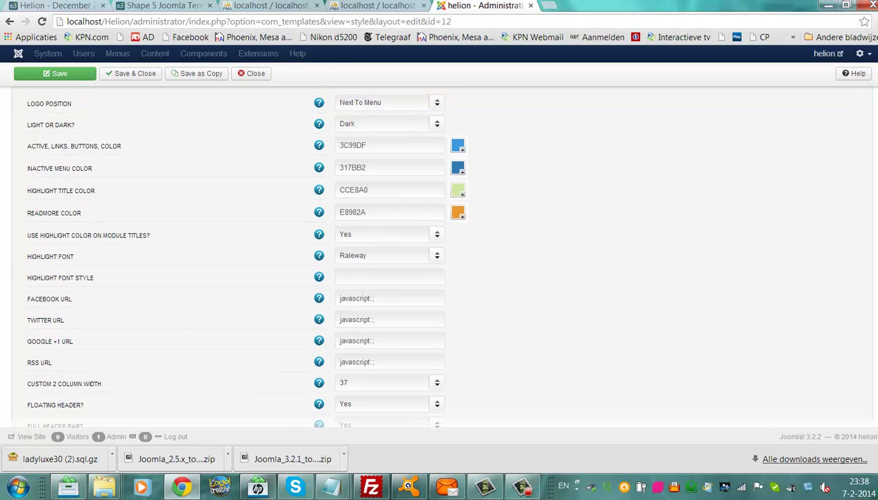
scroll(444, 256, "down", 2)
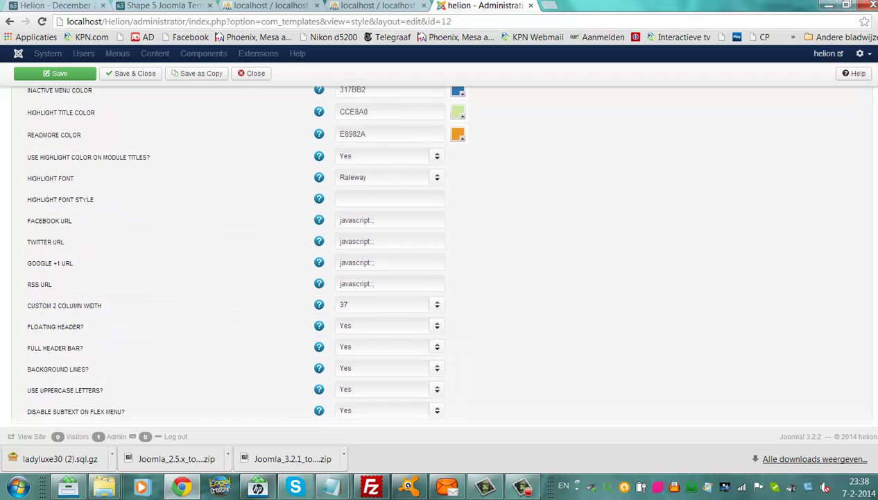
scroll(444, 250, "down", 1)
scroll(855, 190, "up", 4)
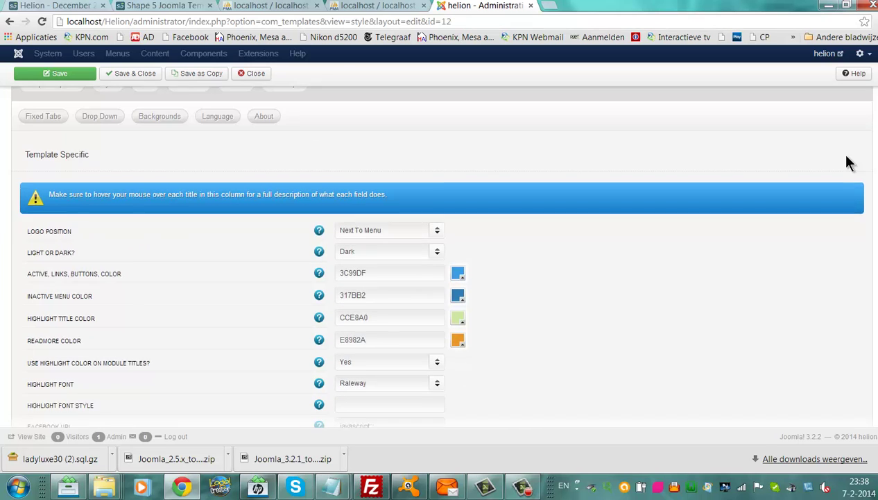
Review the Vertex Layout fields: font resizer on, module font size override, Open Sans site font and fluid body width.
left_click(111, 122)
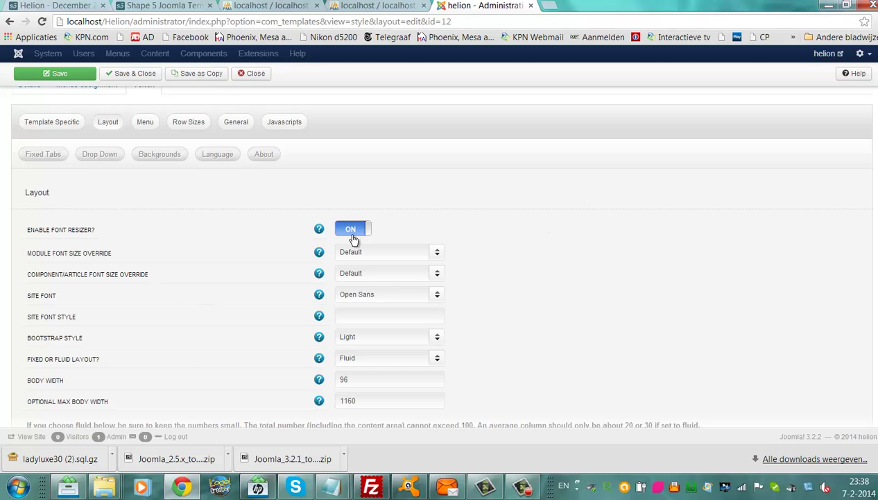
left_click(360, 252)
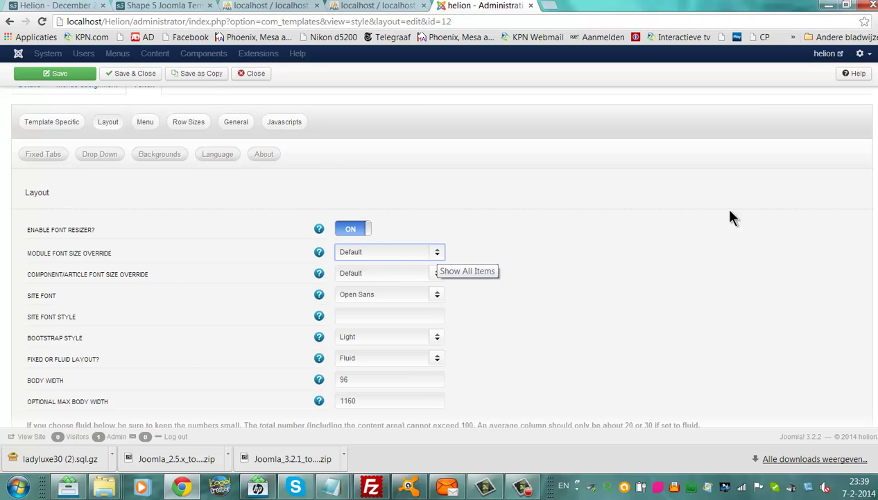
scroll(725, 215, "down", 10)
scroll(437, 254, "up", 10)
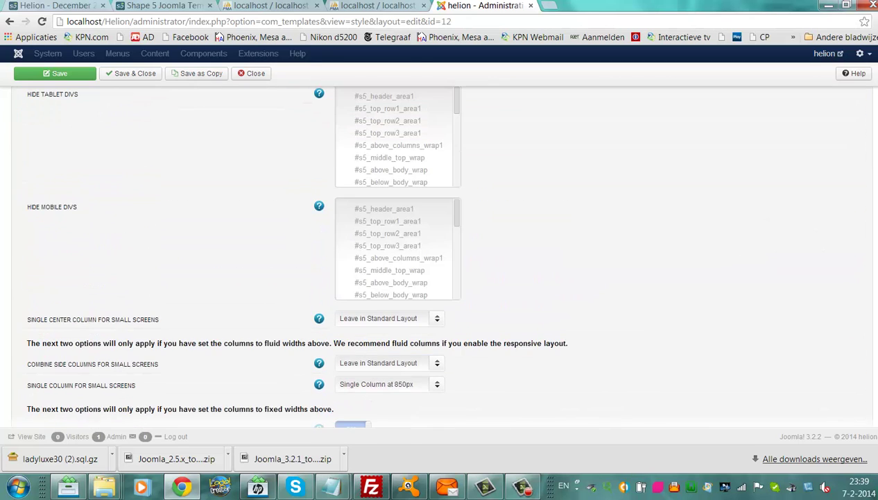
scroll(437, 254, "up", 10)
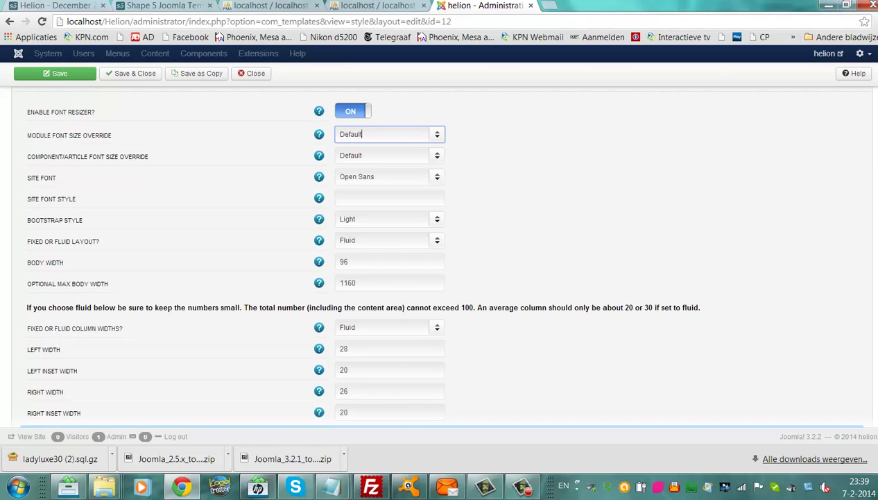
scroll(437, 254, "up", 1)
scroll(114, 231, "up", 3)
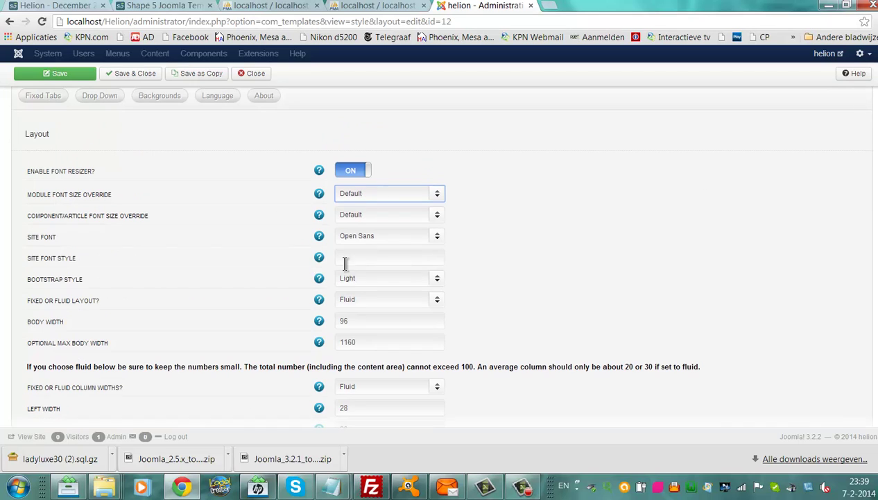
left_click(354, 259)
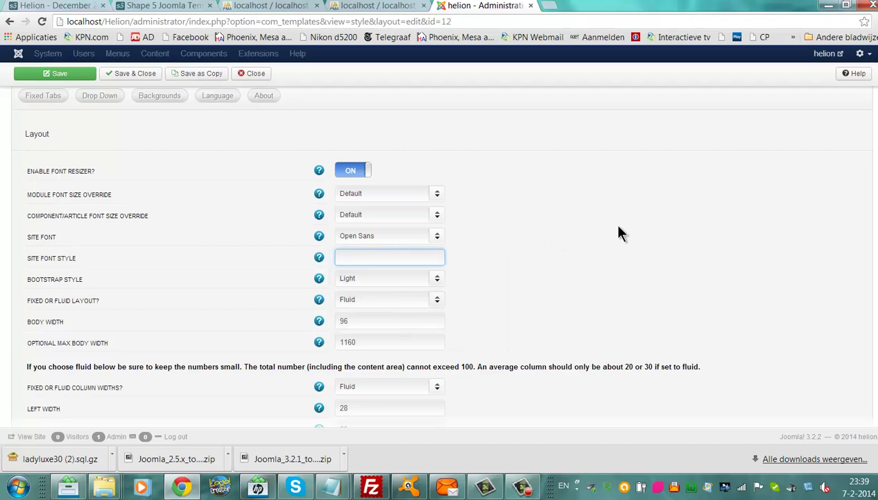
scroll(632, 211, "down", 5)
scroll(333, 202, "up", 7)
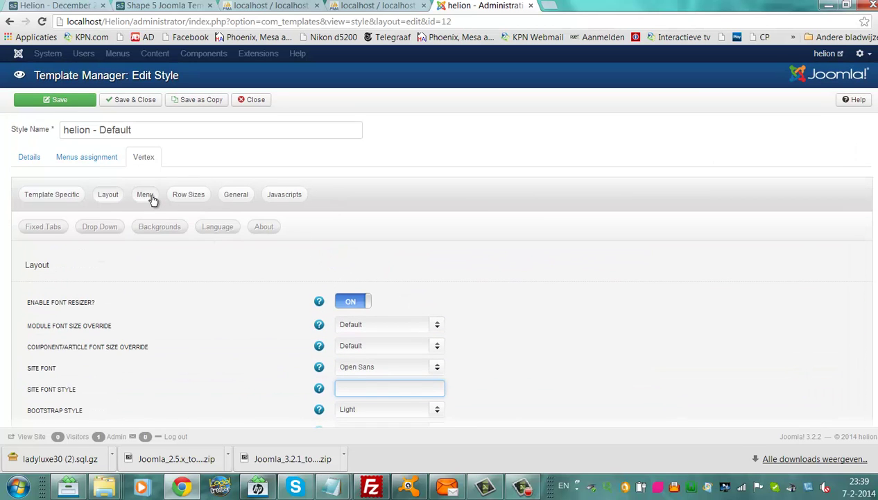
Review the Vertex Menu options: main menu on with Main Menu, 10 levels deep, floating menu off.
left_click(149, 196)
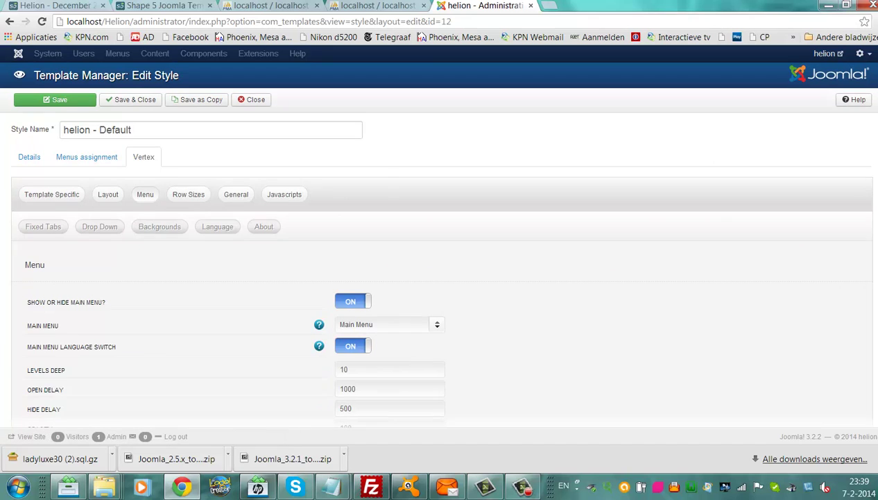
scroll(439, 277, "down", 3)
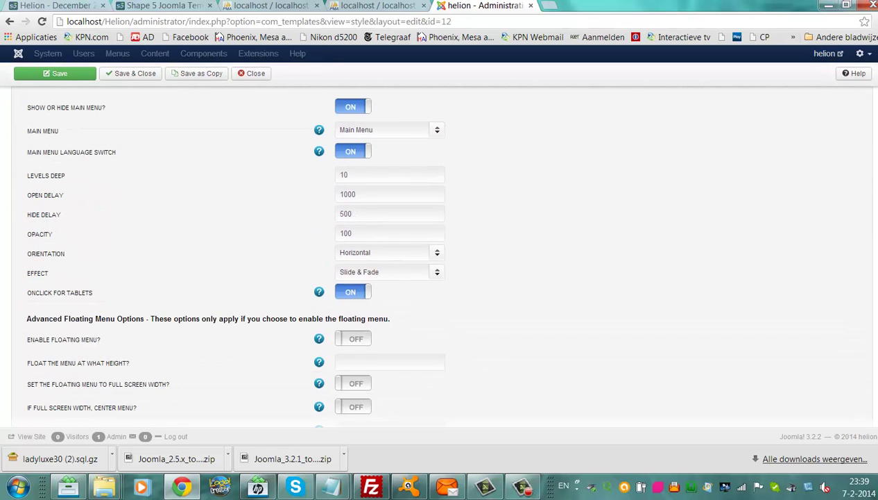
scroll(439, 278, "down", 4)
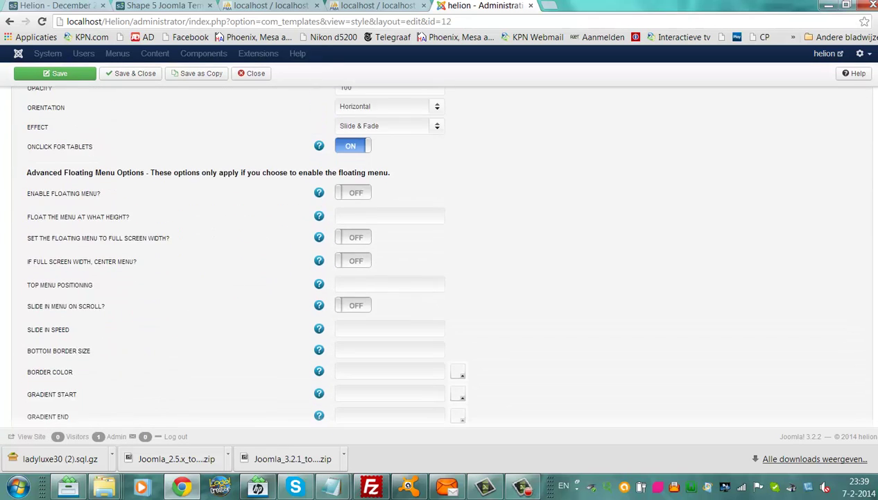
scroll(852, 137, "up", 8)
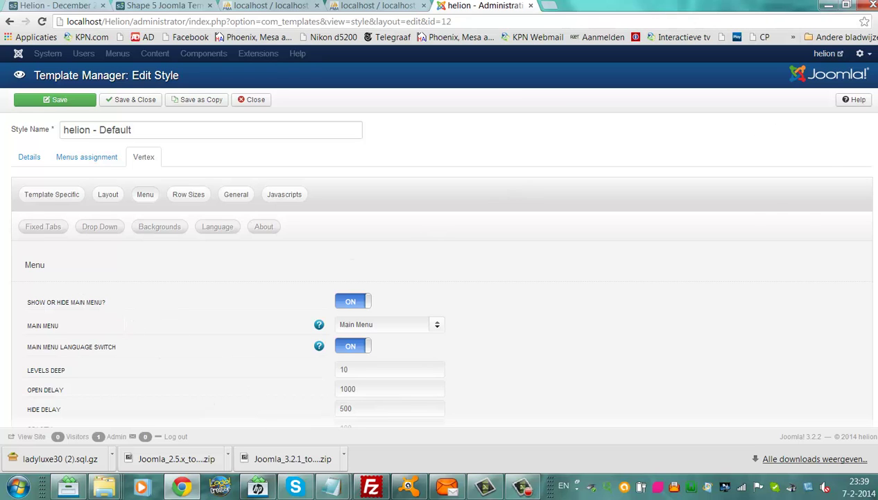
right_click(756, 172)
scroll(444, 250, "down", 8)
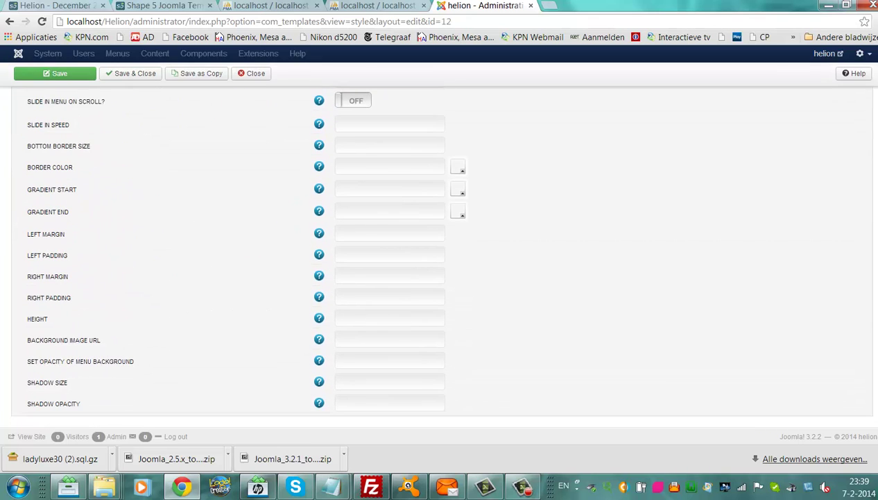
scroll(426, 114, "up", 10)
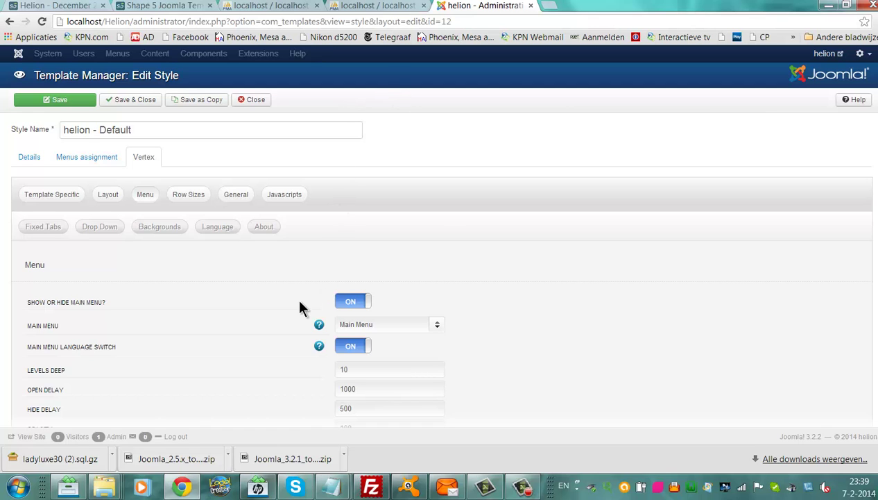
Check the Vertex Language and About pages, ending on Backgrounds with custom background No and color FFFFFF.
left_click(217, 229)
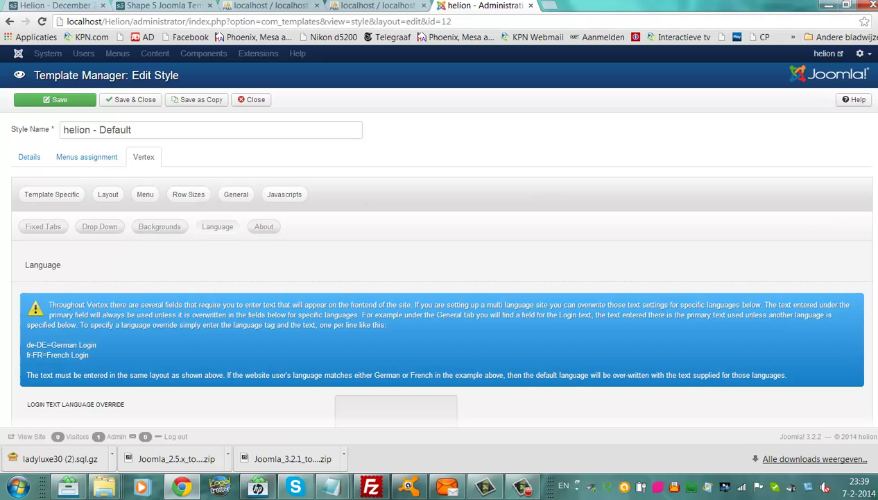
scroll(437, 253, "down", 4)
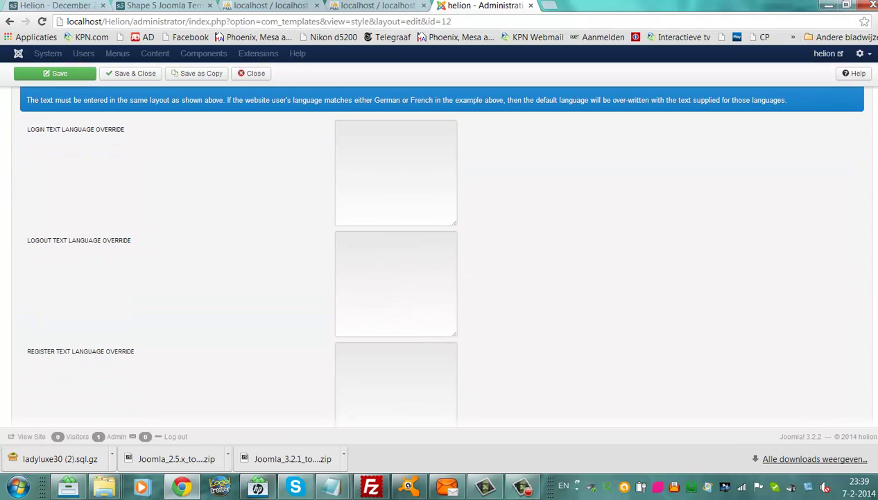
scroll(289, 151, "up", 5)
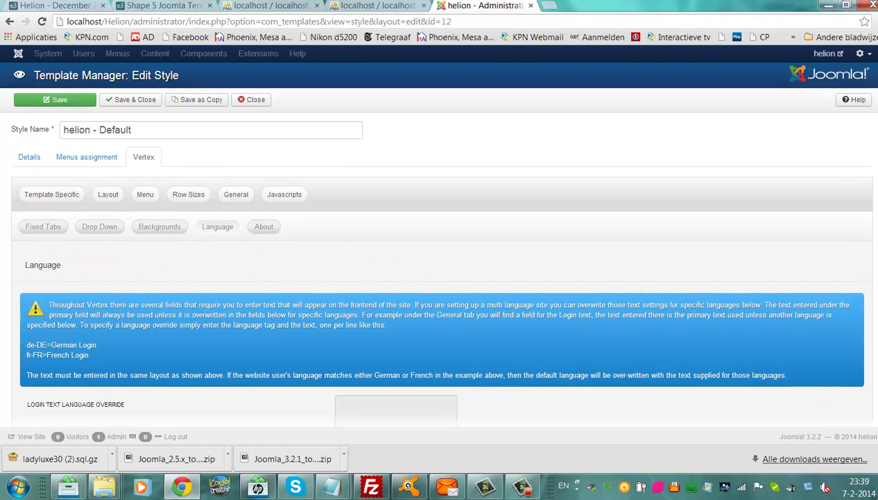
left_click(265, 227)
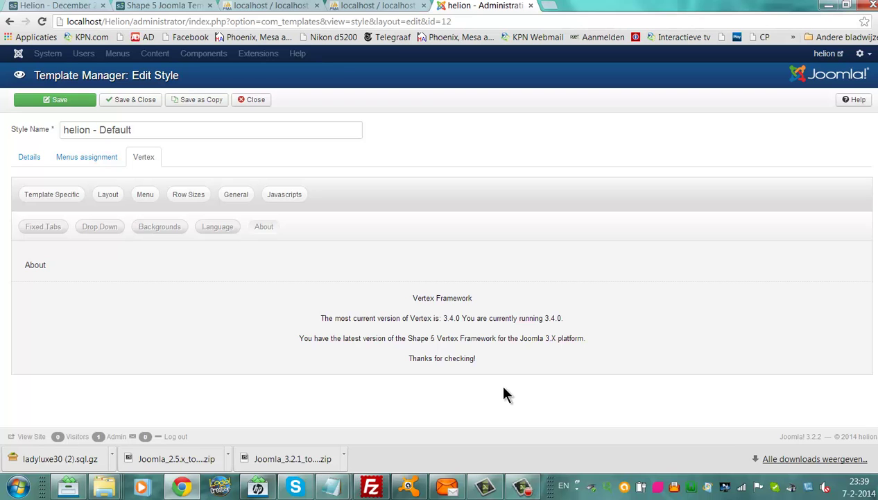
left_click(173, 232)
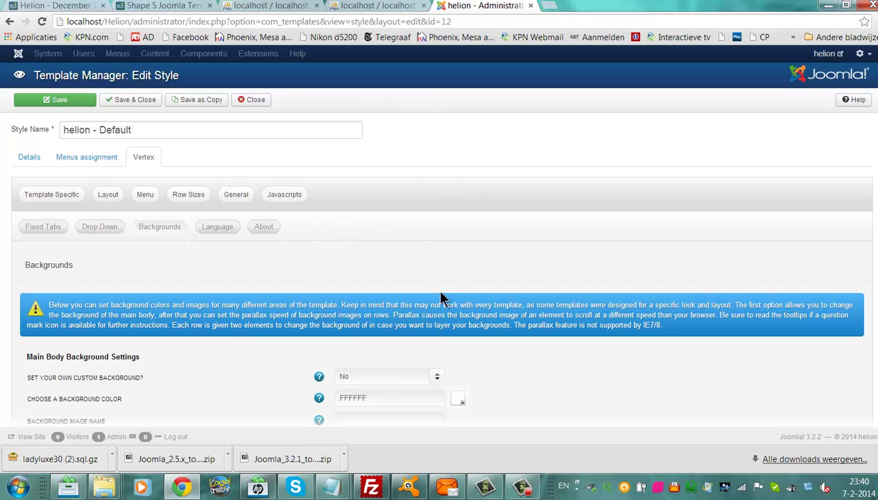
On the Shape5 live Helion demo, expand The Man Of Steel entry and scroll down the page.
left_click(162, 7)
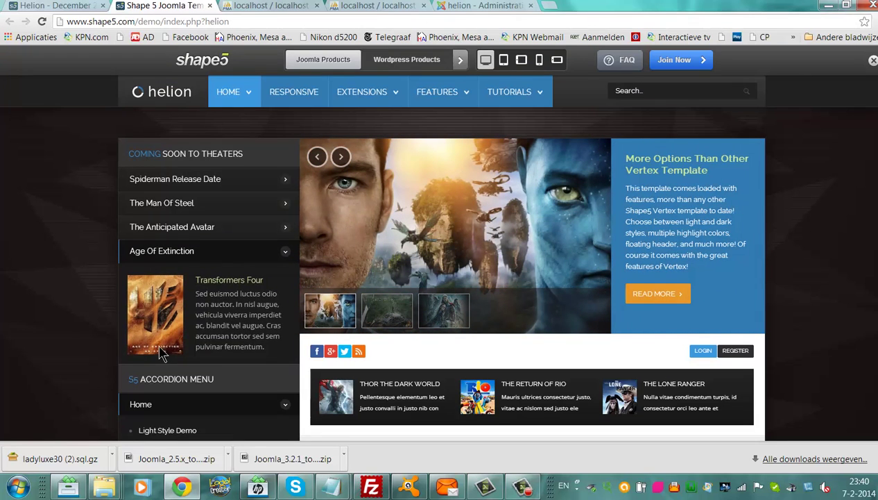
left_click(160, 206)
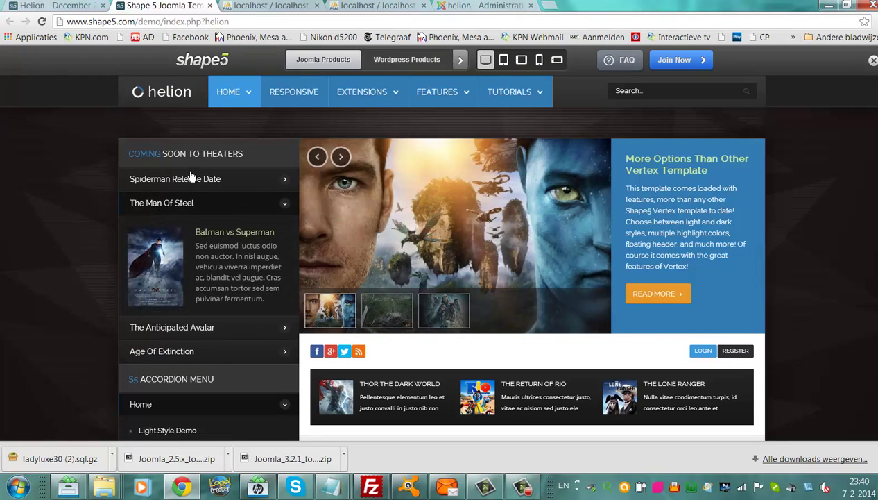
scroll(442, 278, "down", 3)
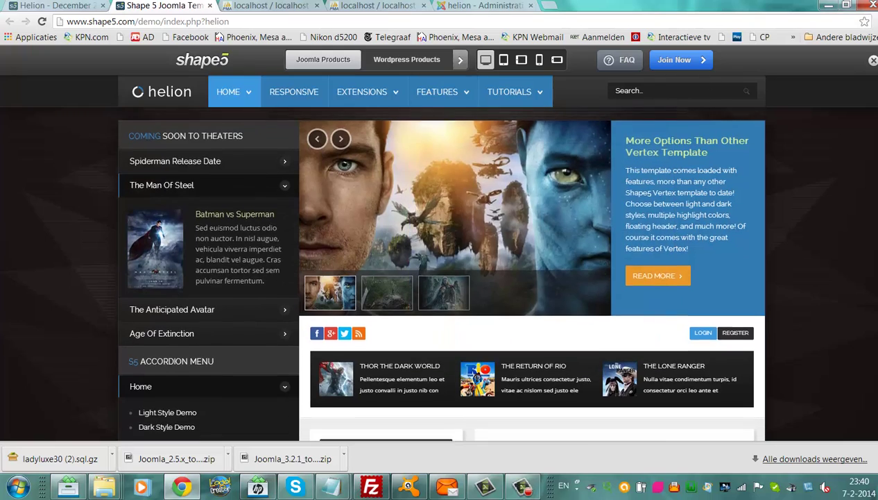
scroll(442, 270, "down", 3)
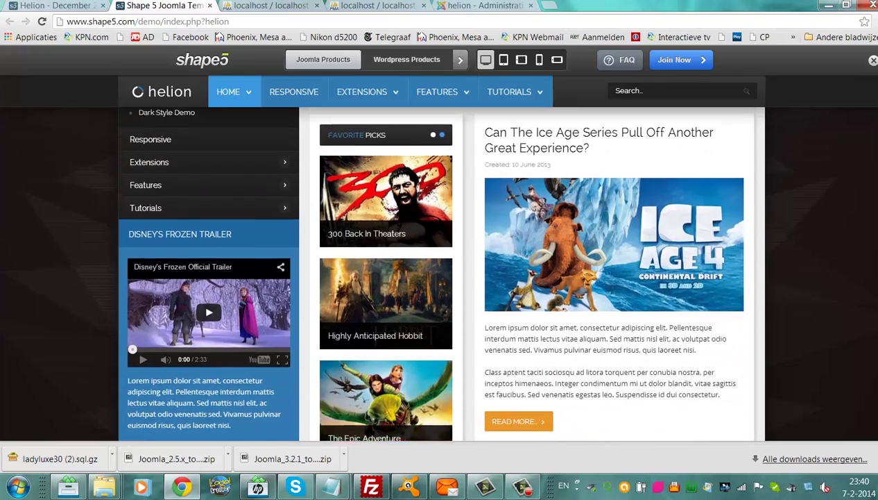
scroll(442, 271, "down", 2)
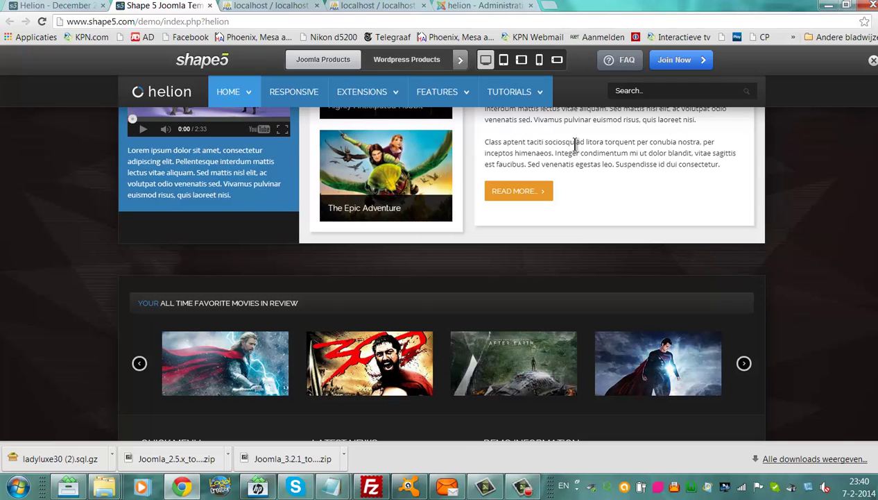
left_click(525, 488)
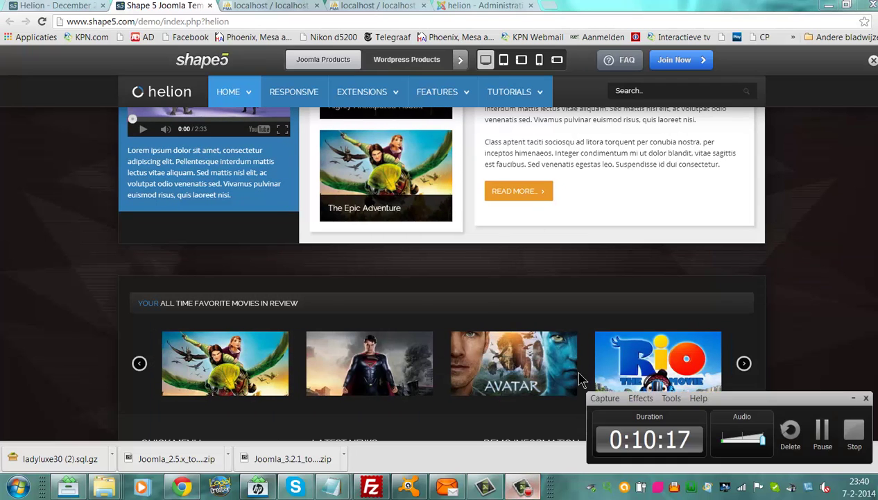